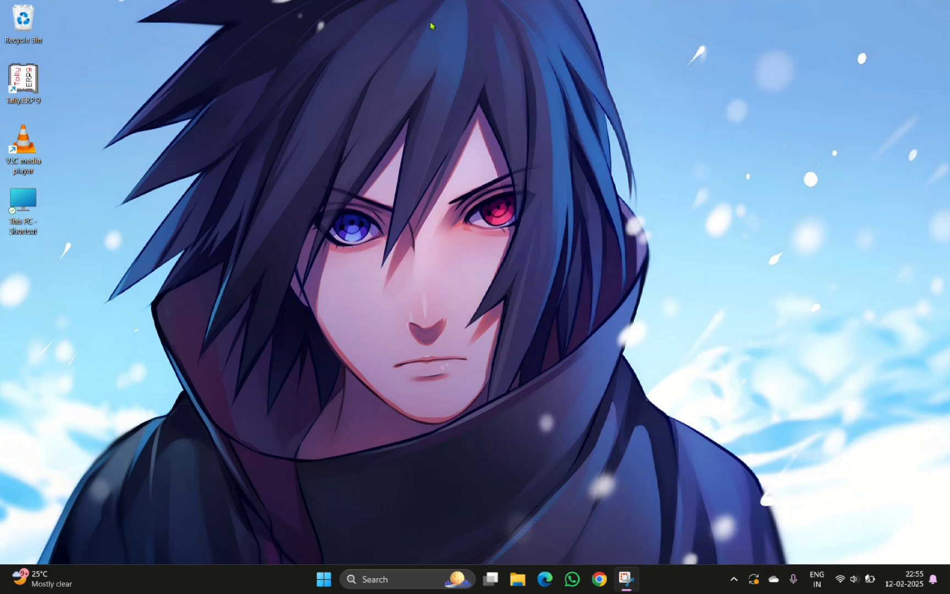
# Launch Tally.ERP 9 and start it in Educational Mode
pyautogui.doubleClick(23, 86)
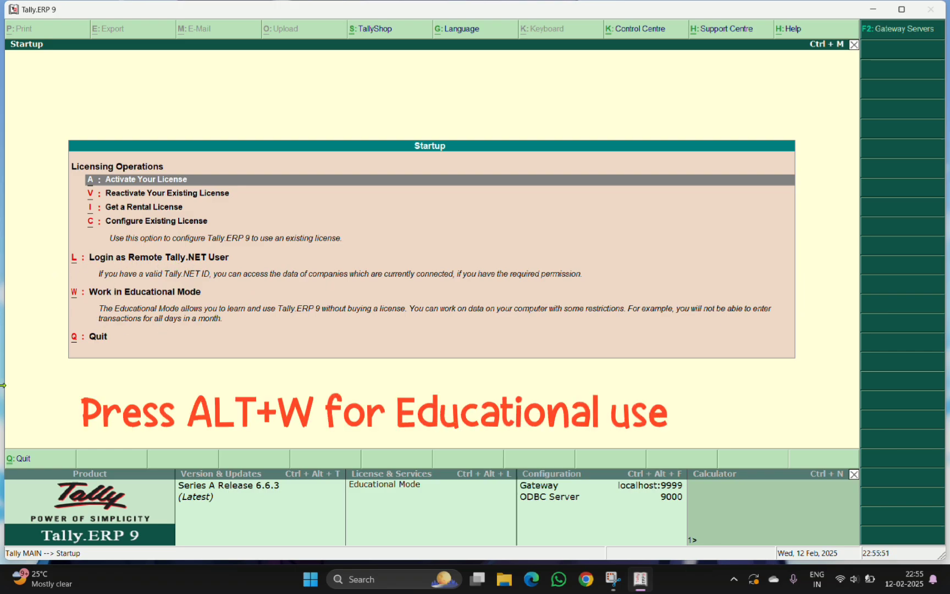
pyautogui.hotkey('alt', 'w')
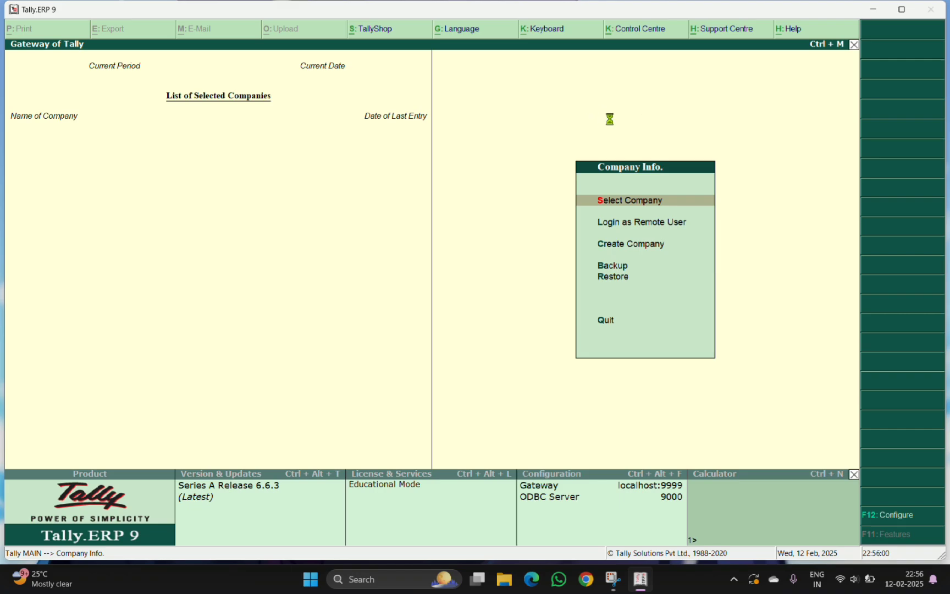
pyautogui.press('Return')
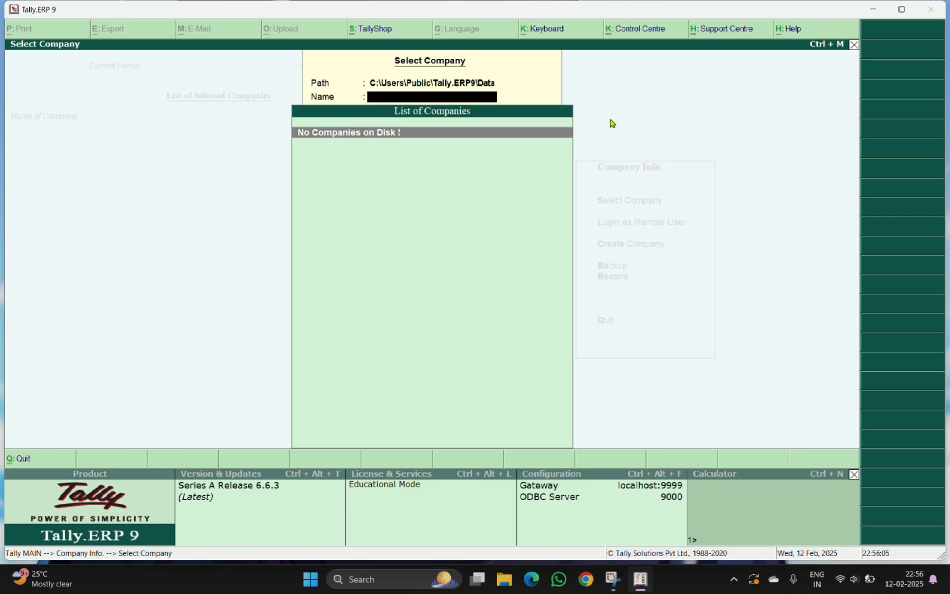
pyautogui.press('Escape')
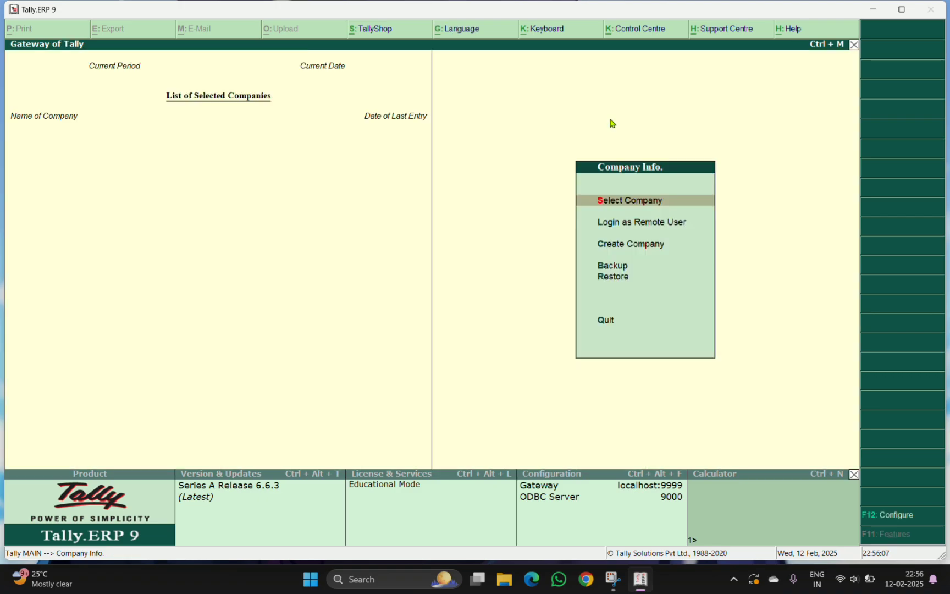
# Start creating a new company named Inder Ltd
pyautogui.press('Down')
pyautogui.press('Down')
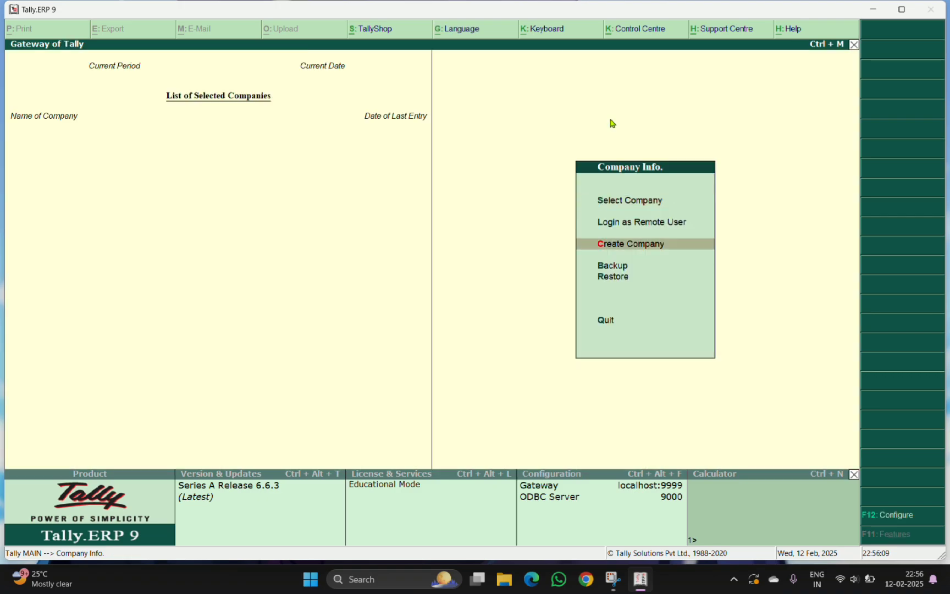
pyautogui.press('Return')
pyautogui.write('Inder')
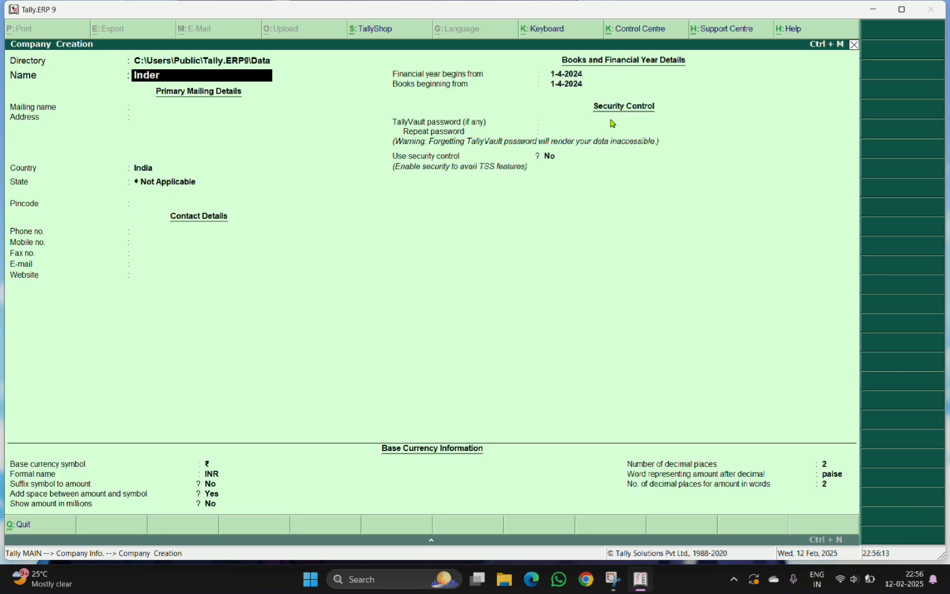
pyautogui.write(' Ltd.')
pyautogui.press('Return')
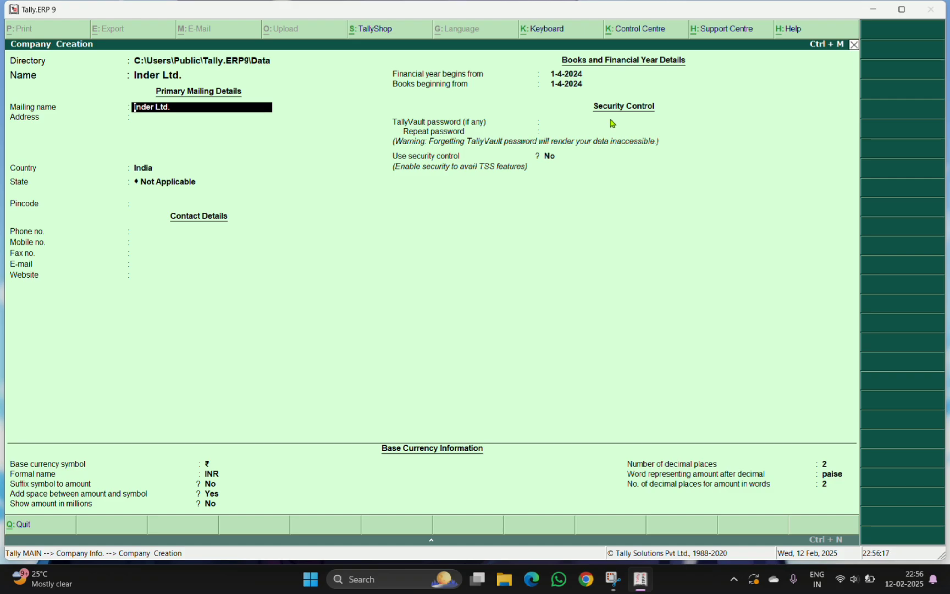
# Keep the mailing name, set the country to India and the state to West Bengal
pyautogui.press('Return')
pyautogui.press('Return')
pyautogui.write('W')
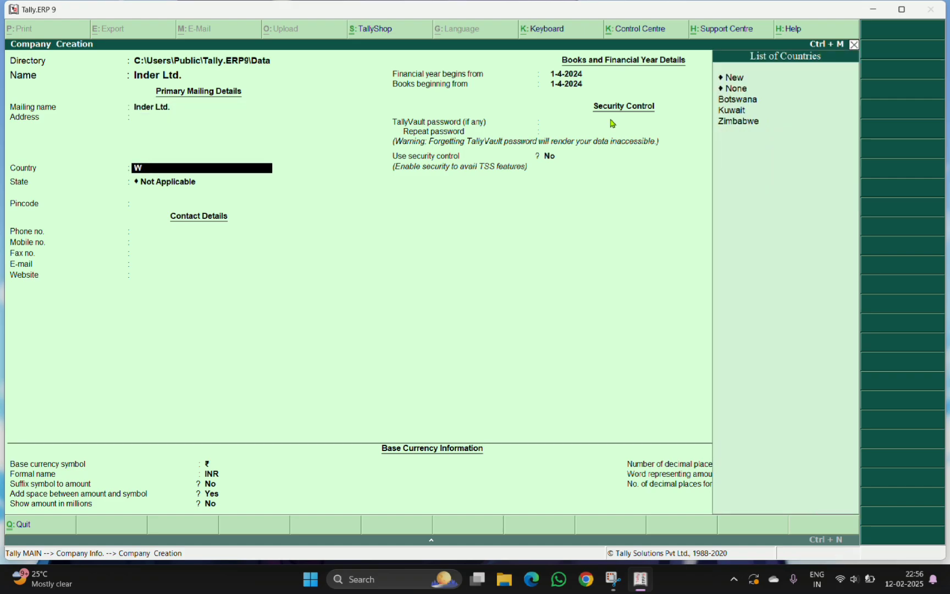
pyautogui.press('BackSpace')
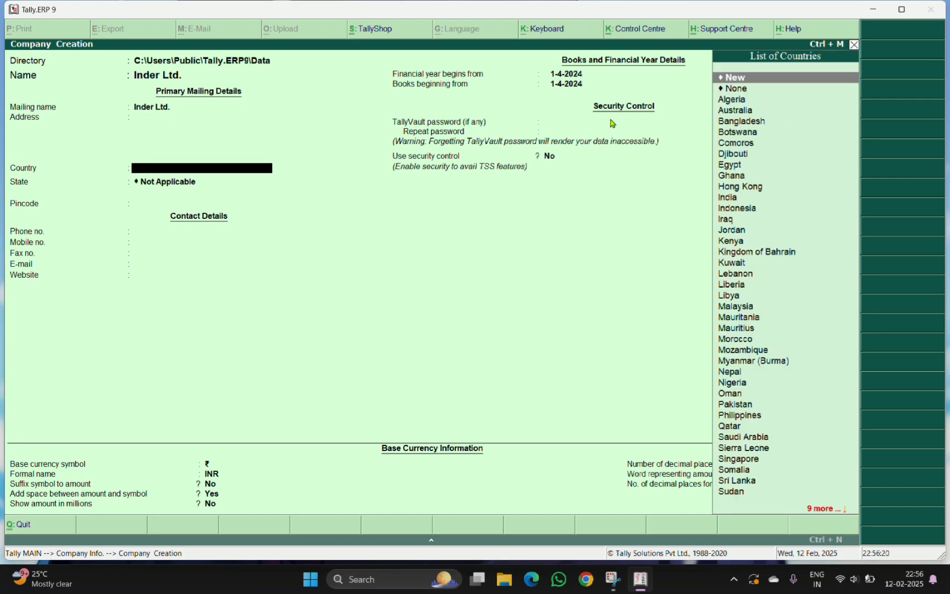
pyautogui.write('m')
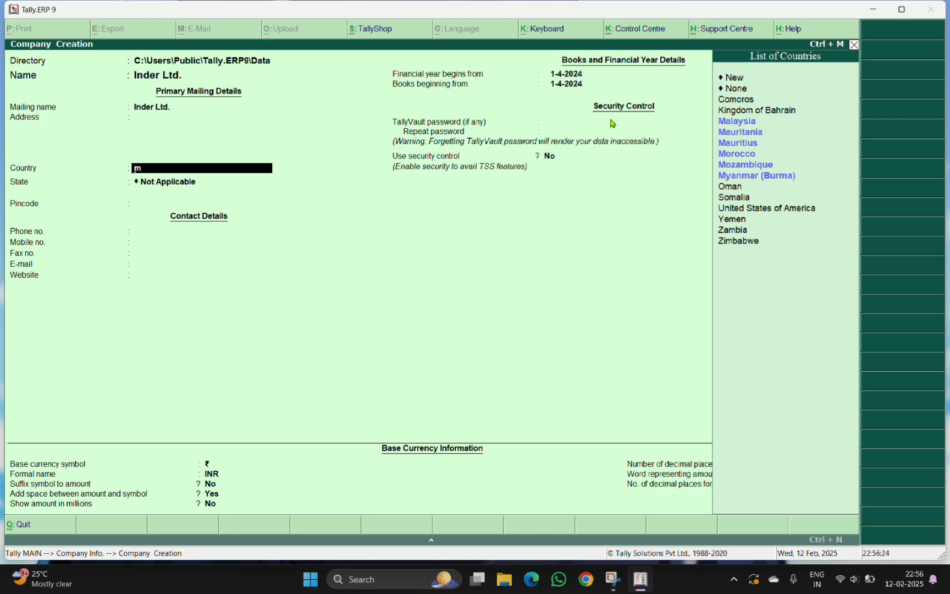
pyautogui.press('BackSpace')
pyautogui.write('w')
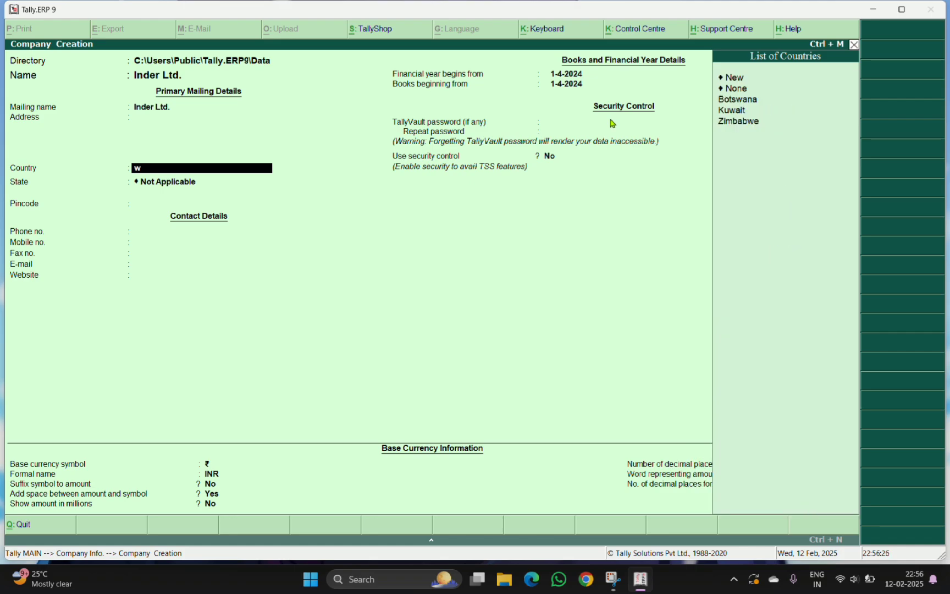
pyautogui.press('BackSpace')
pyautogui.write('in')
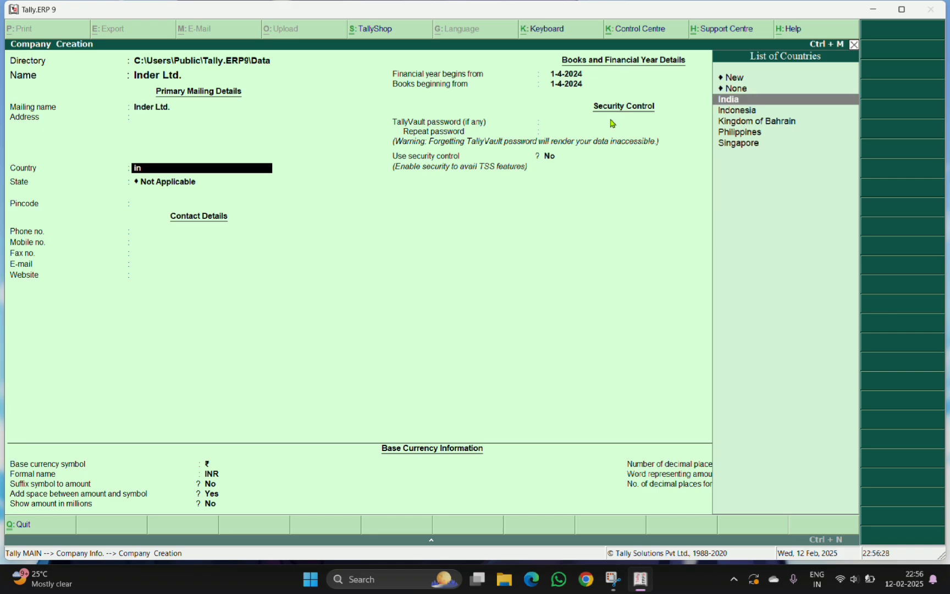
pyautogui.press('Return')
pyautogui.write('We')
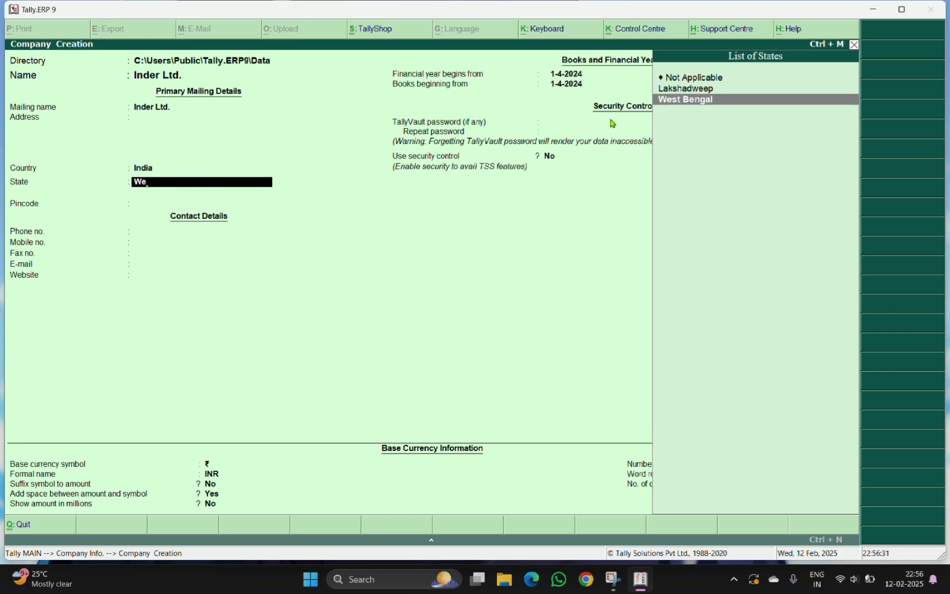
pyautogui.press('Return')
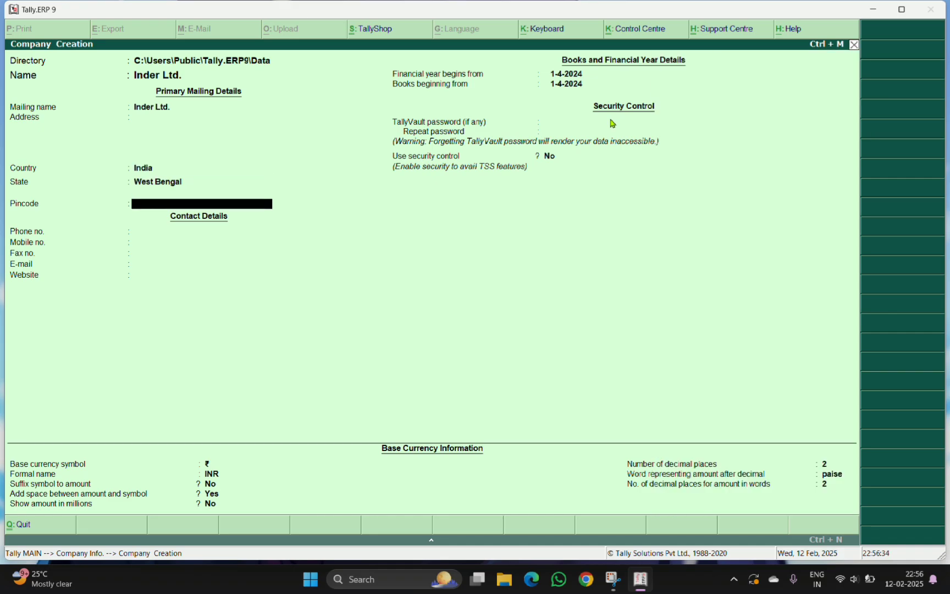
# Skip the remaining company fields, maximize the window, and accept the new company
pyautogui.press('Return')
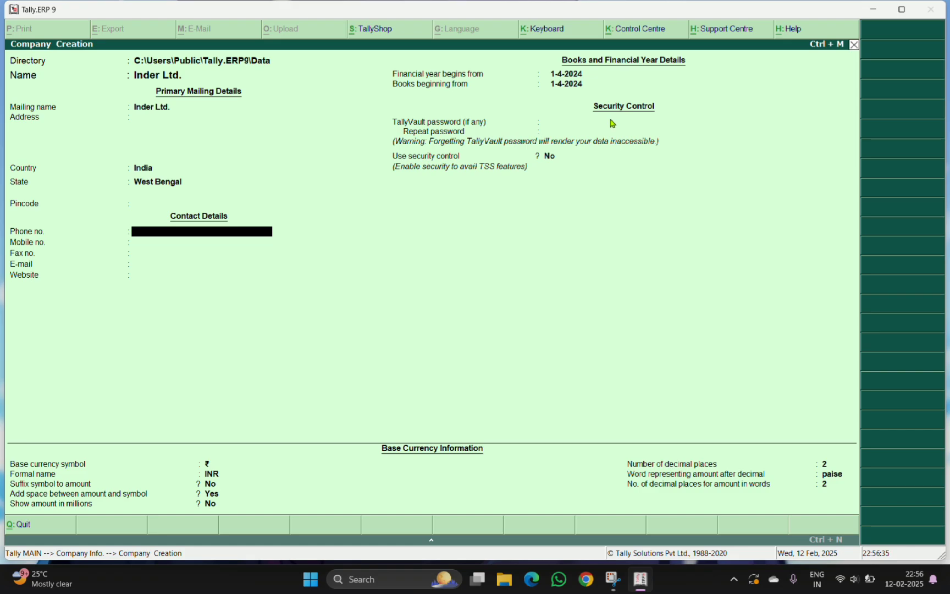
pyautogui.press('Return')
pyautogui.press('Return')
pyautogui.press('Return')
pyautogui.press('Return')
pyautogui.press('Return')
pyautogui.press('Return')
pyautogui.press('Return')
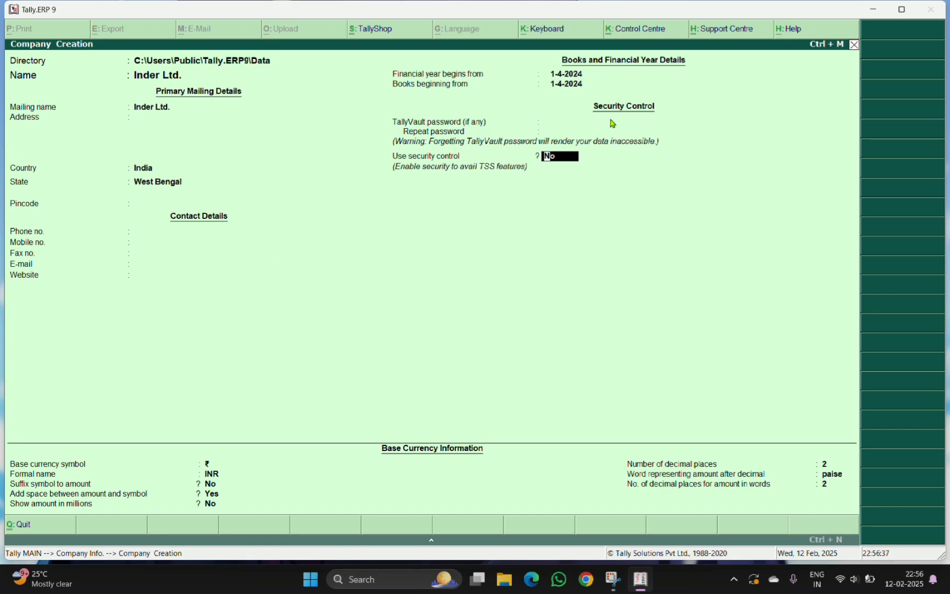
pyautogui.press('Return')
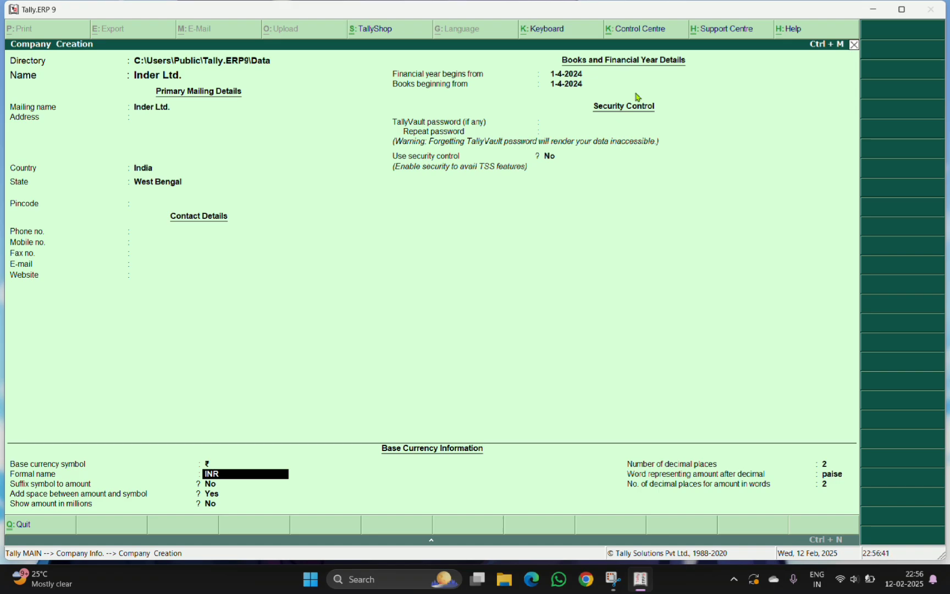
pyautogui.click(902, 9)
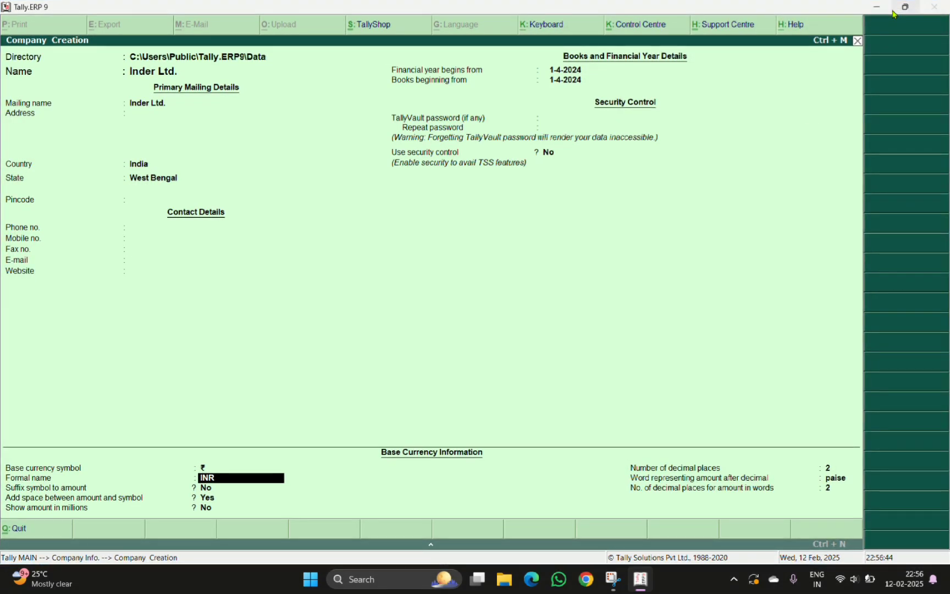
pyautogui.press('Return')
pyautogui.press('Return')
pyautogui.press('Return')
pyautogui.press('Return')
pyautogui.press('Return')
pyautogui.press('Return')
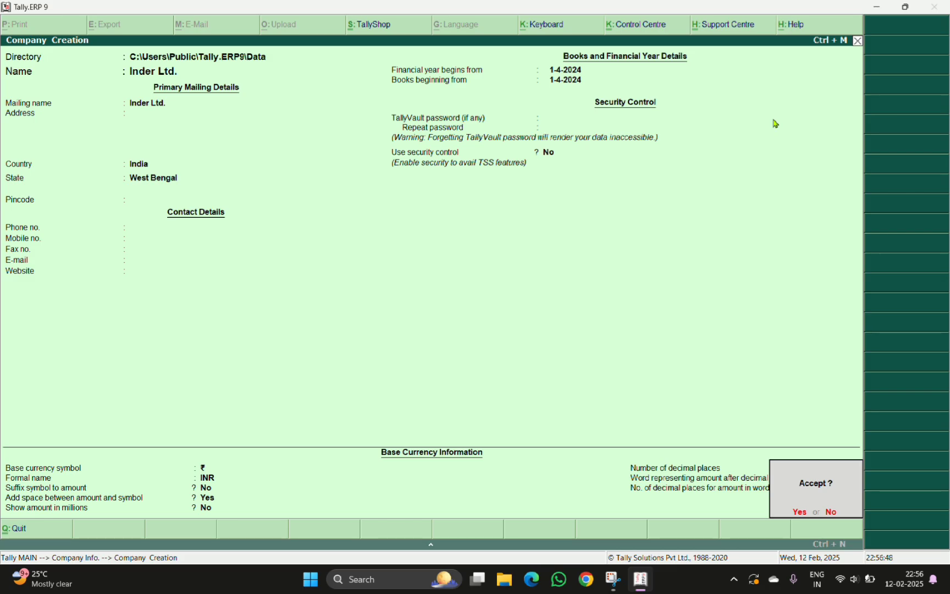
pyautogui.press('Return')
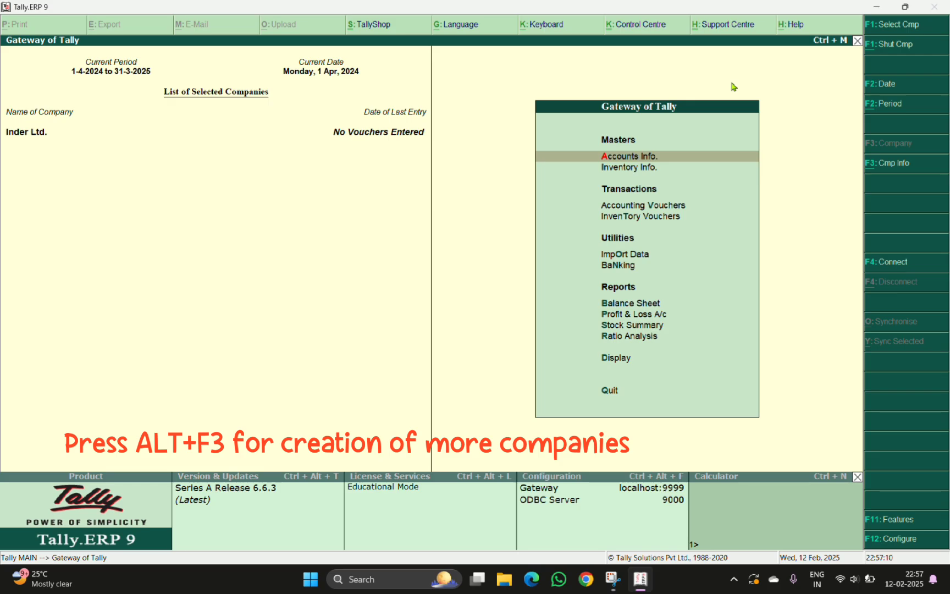
# Create another company named Sita Ltd
pyautogui.hotkey('alt', 'F3')
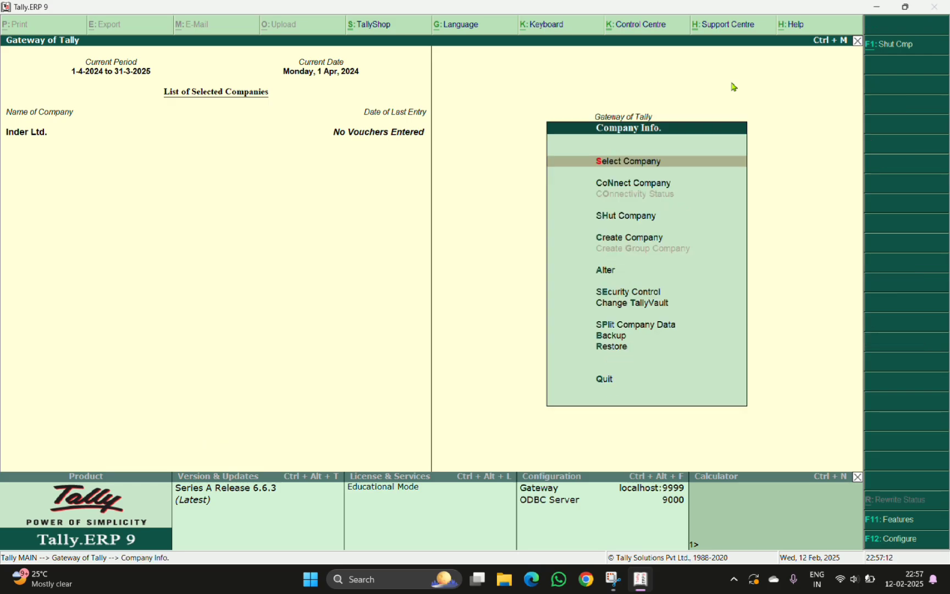
pyautogui.press('c')
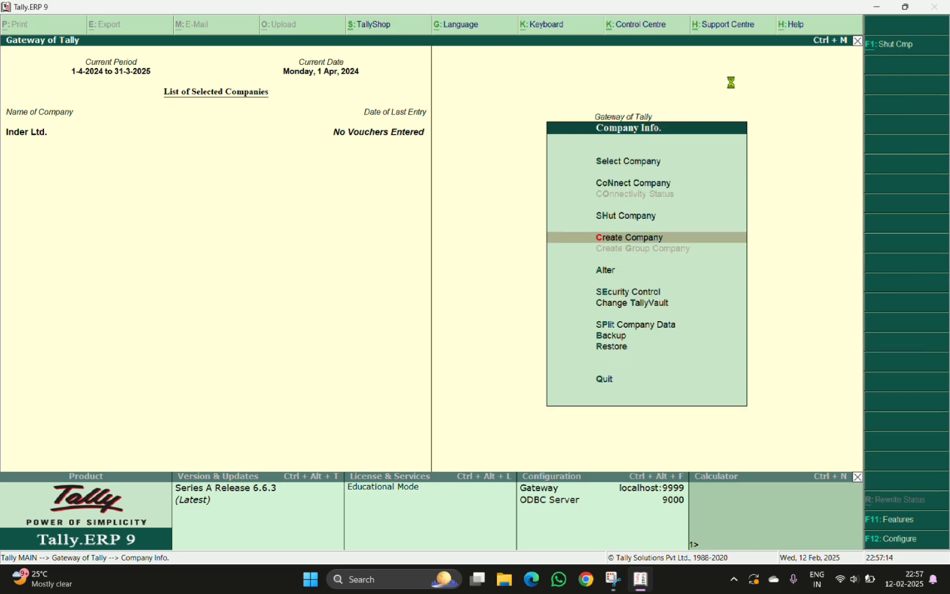
pyautogui.write('Sita')
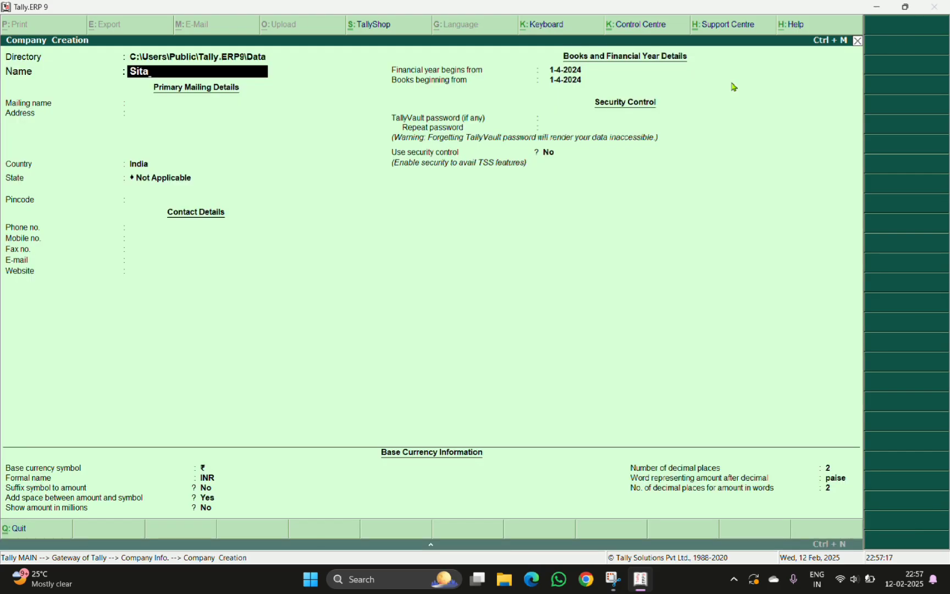
pyautogui.write(' Ltd')
pyautogui.press('Return')
# Keep India as the country and set the state to Bihar
pyautogui.press('Return')
pyautogui.press('Return')
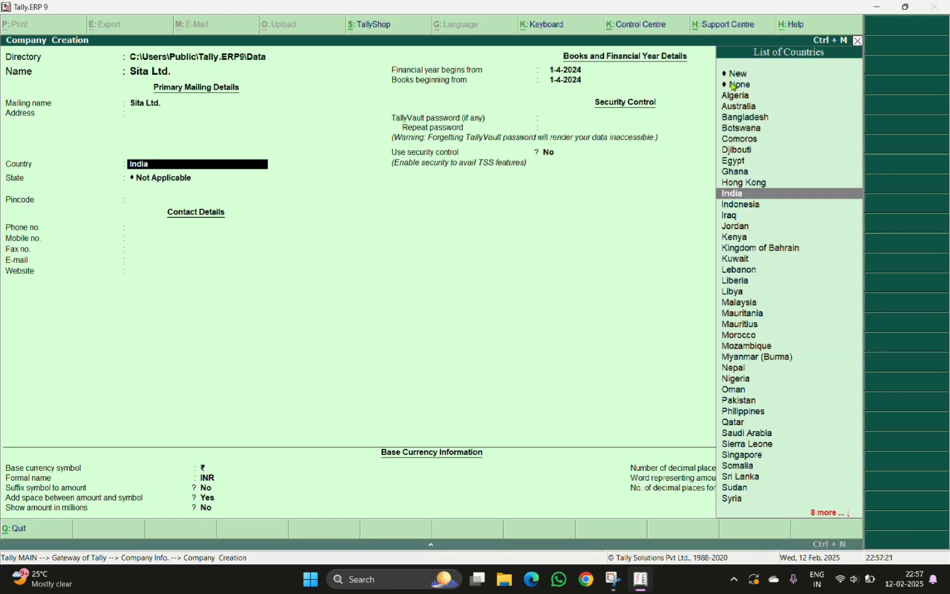
pyautogui.press('Return')
pyautogui.press('Down')
pyautogui.press('Down')
pyautogui.press('Down')
pyautogui.press('Down')
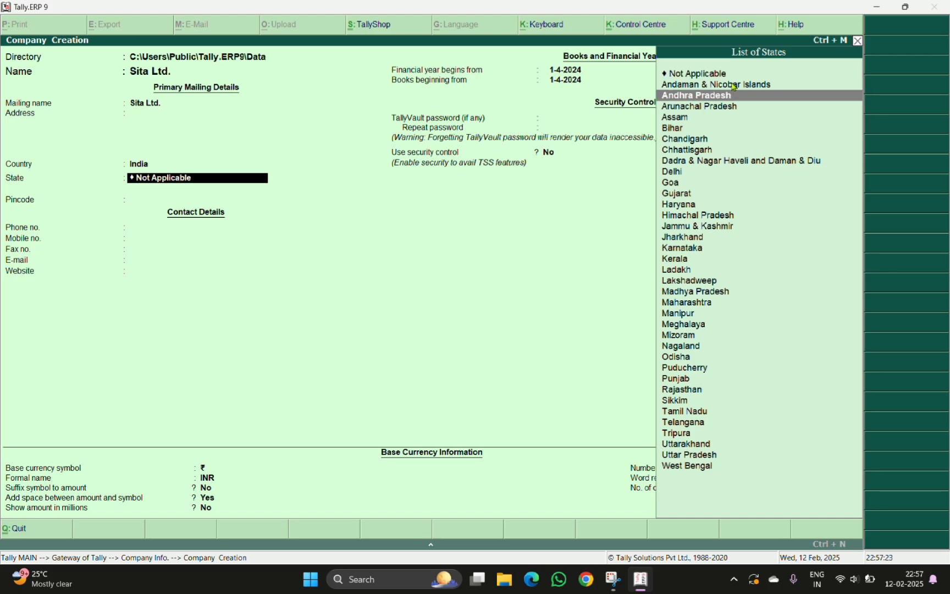
pyautogui.press('Down')
pyautogui.press('Return')
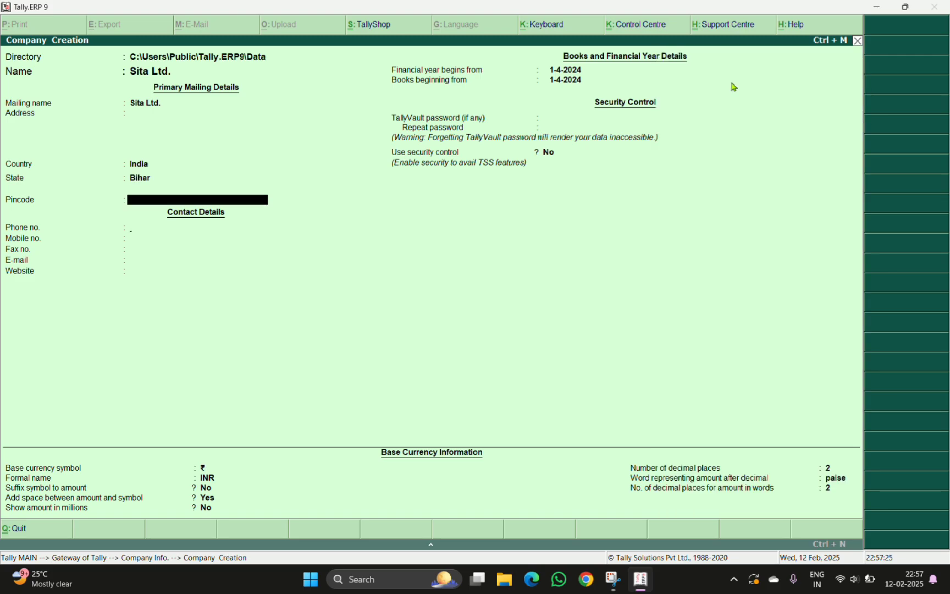
# Enter the company's phone number
pyautogui.press('Return')
pyautogui.write('789849846')
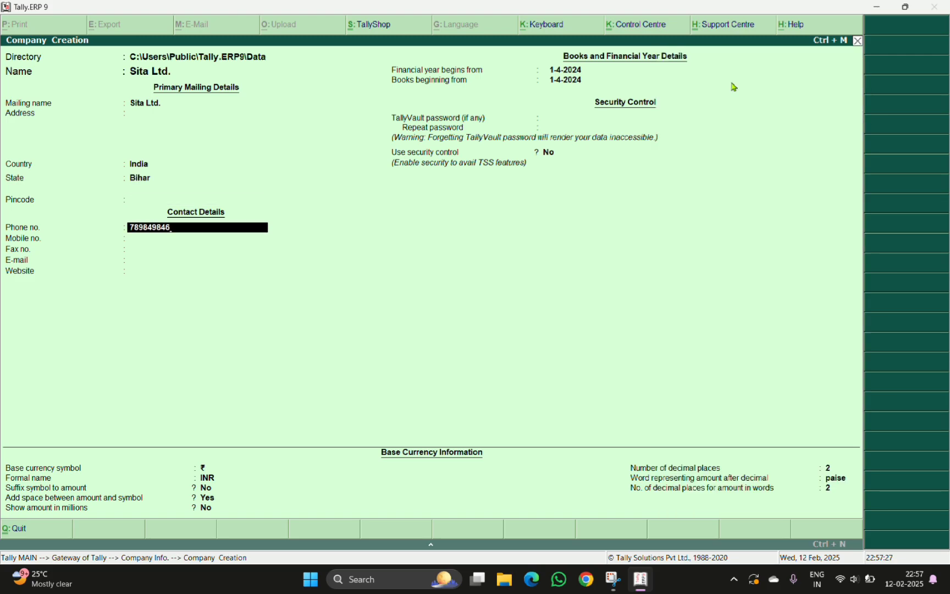
pyautogui.press('Return')
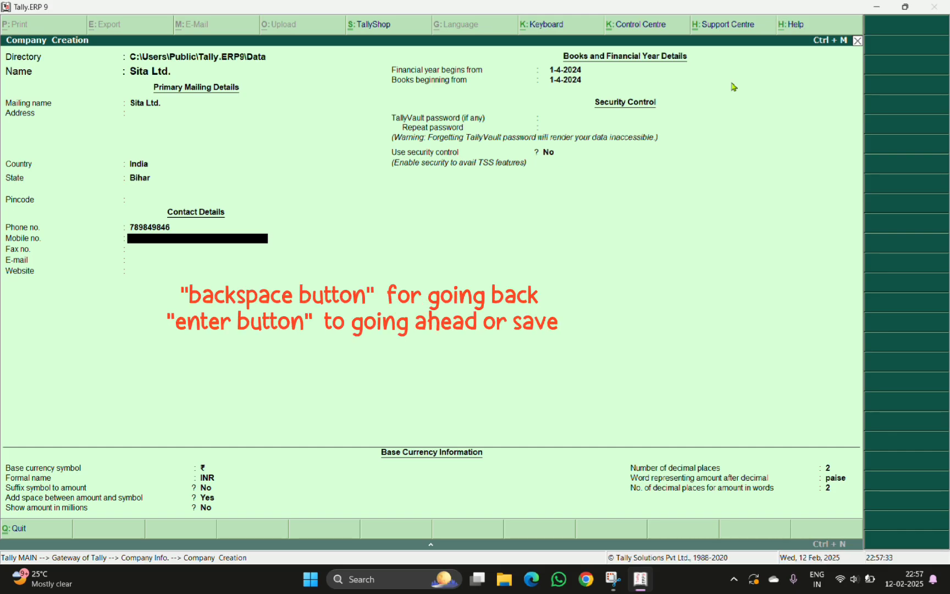
pyautogui.press('BackSpace')
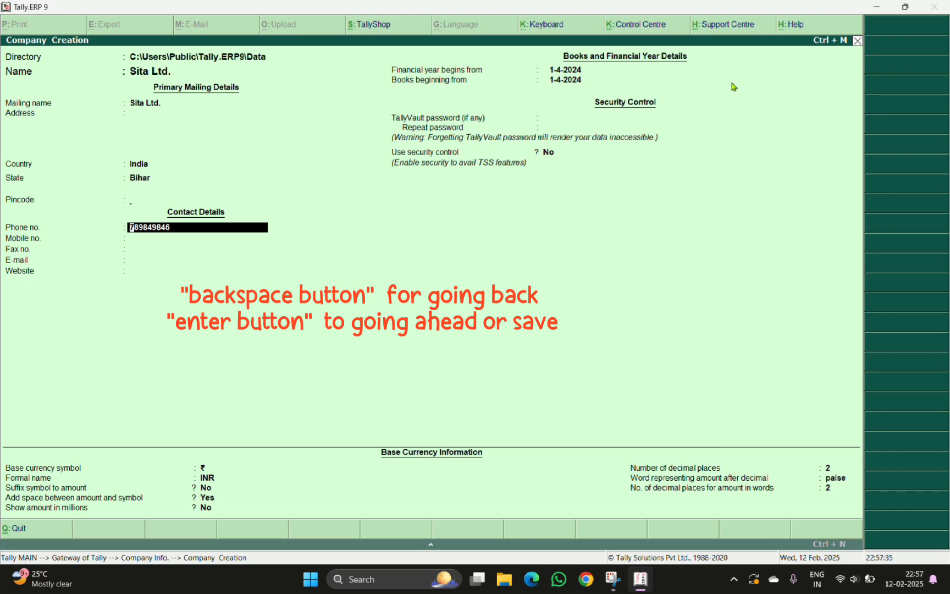
pyautogui.press('BackSpace')
pyautogui.press('BackSpace')
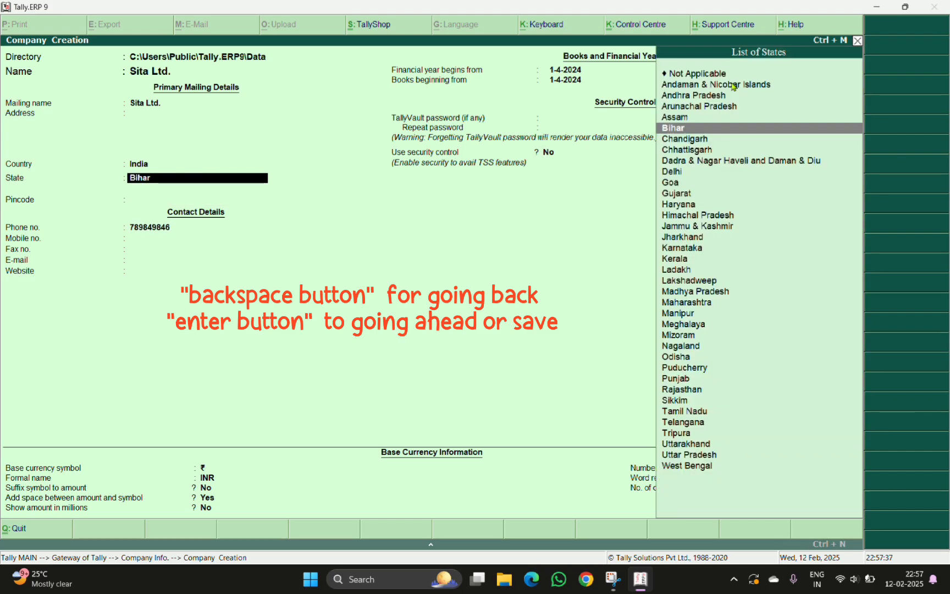
pyautogui.press('Return')
pyautogui.press('Return')
pyautogui.press('Return')
pyautogui.press('Return')
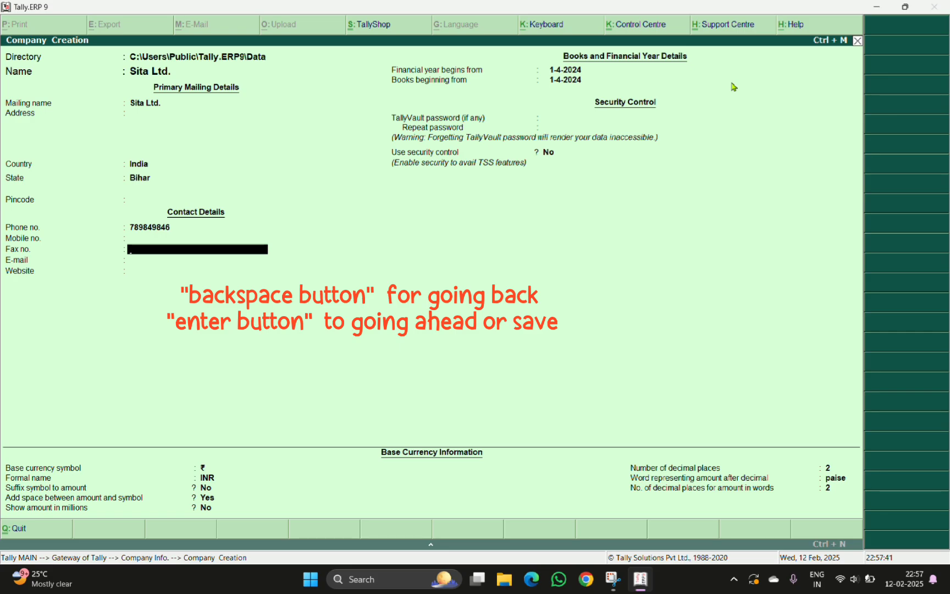
# Advance to the TallyVault password field and enter and repeat the vault password
pyautogui.press('Return')
pyautogui.press('Return')
pyautogui.press('Return')
pyautogui.press('Return')
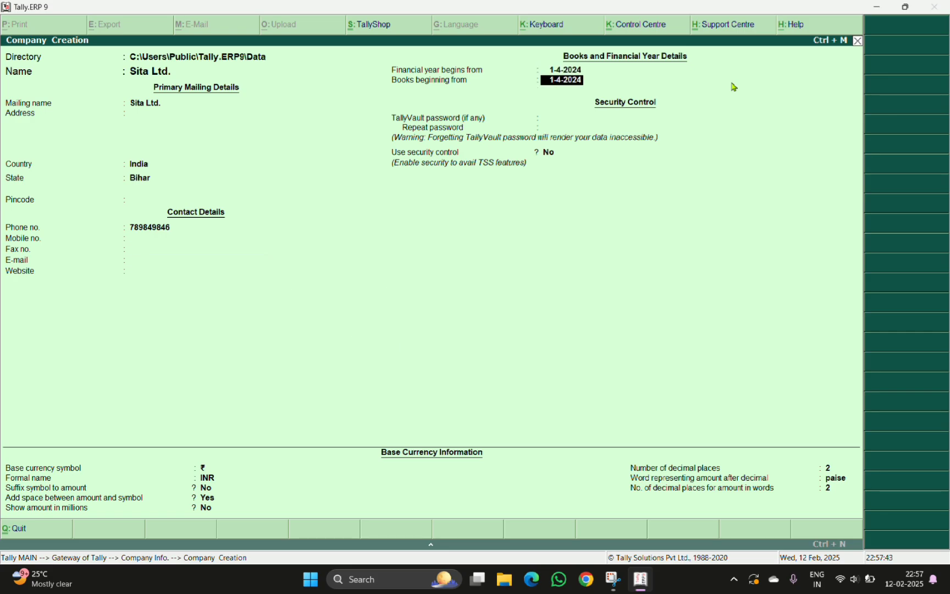
pyautogui.press('Return')
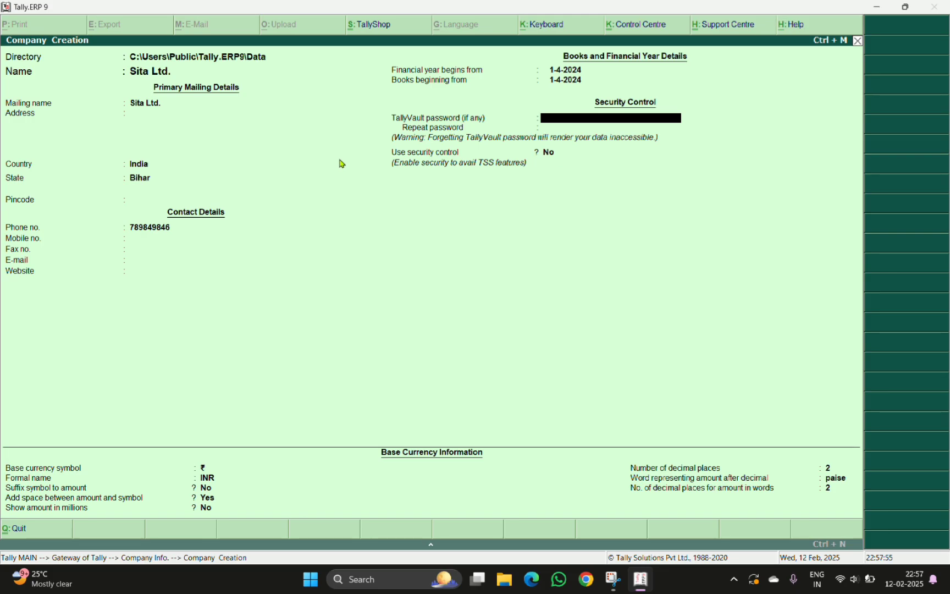
pyautogui.write('****')
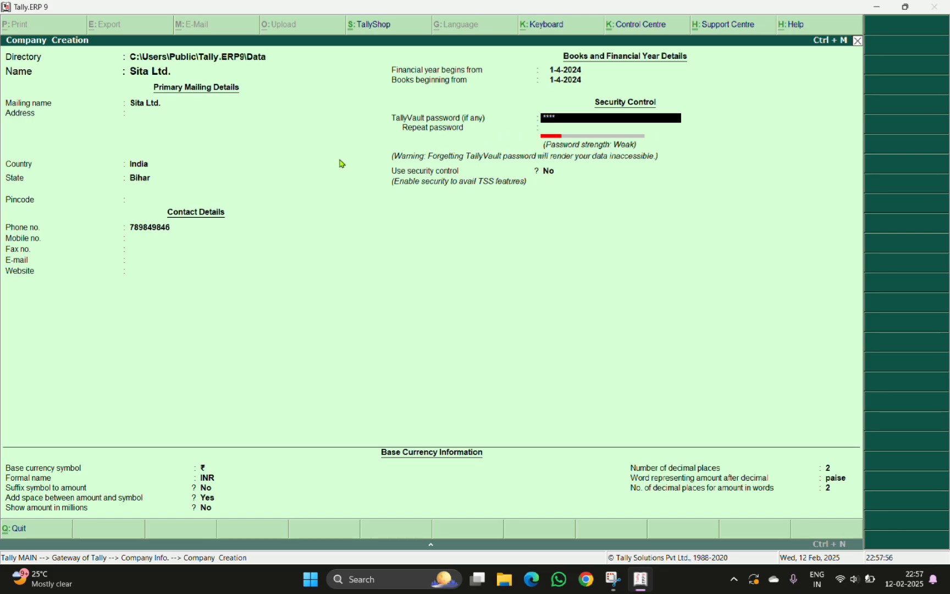
pyautogui.press('Return')
pyautogui.write('****')
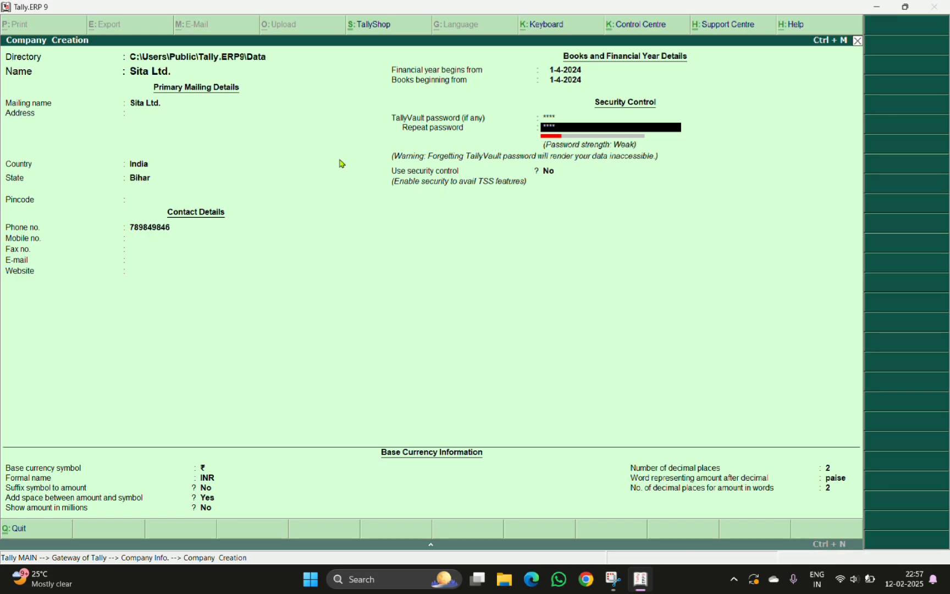
# Accept the remaining default settings and save the Sita Ltd. company
pyautogui.press('Return')
pyautogui.press('Return')
pyautogui.press('Return')
pyautogui.press('Return')
pyautogui.press('Return')
pyautogui.press('Return')
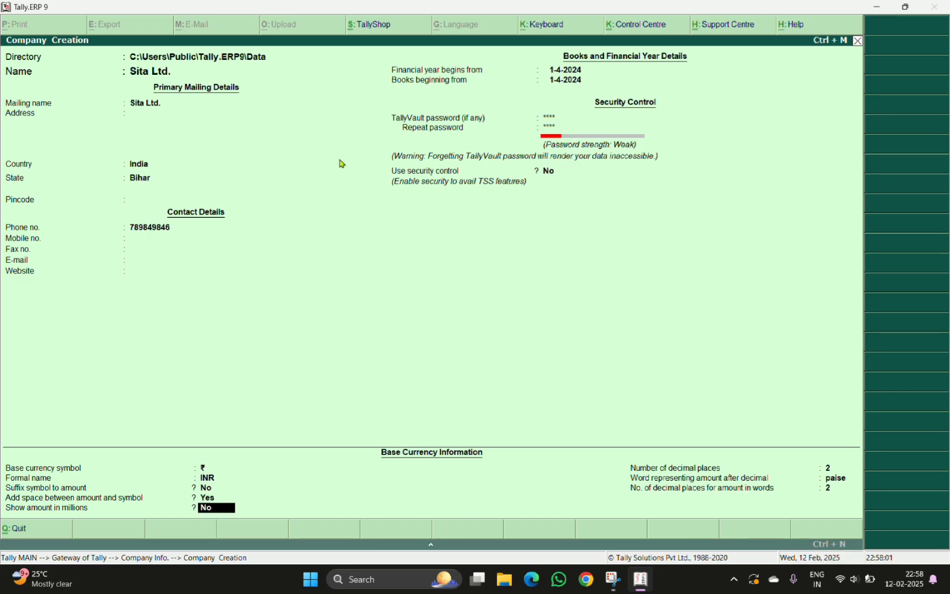
pyautogui.press('Return')
pyautogui.press('Return')
pyautogui.press('Return')
pyautogui.press('Return')
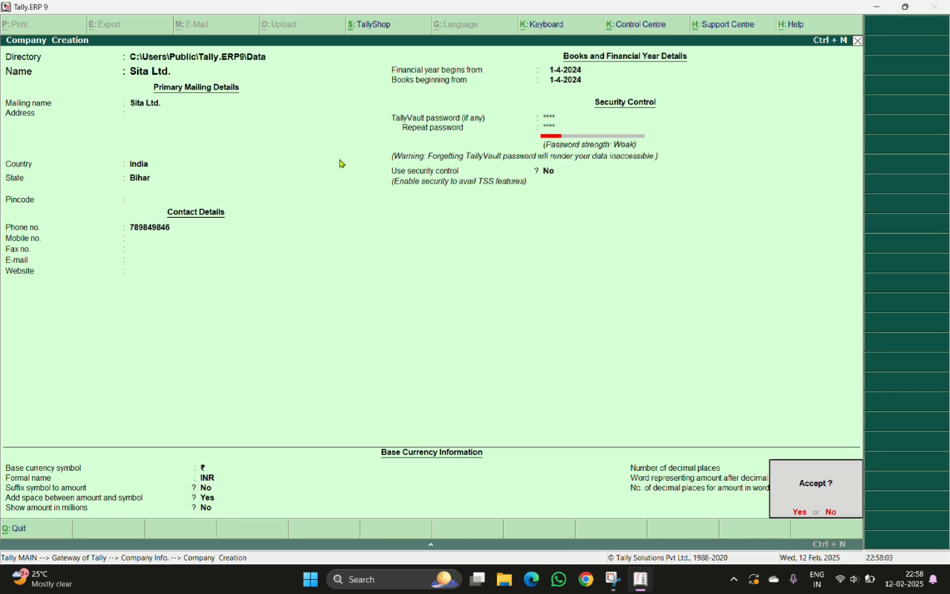
pyautogui.press('Return')
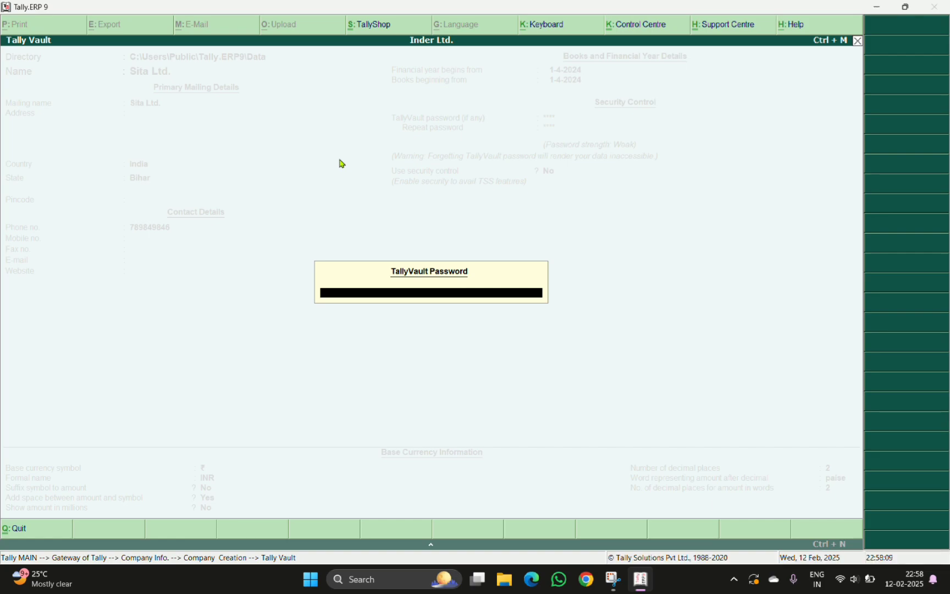
# Enter the TallyVault password to open the vault-protected company
pyautogui.write('****')
pyautogui.press('Return')
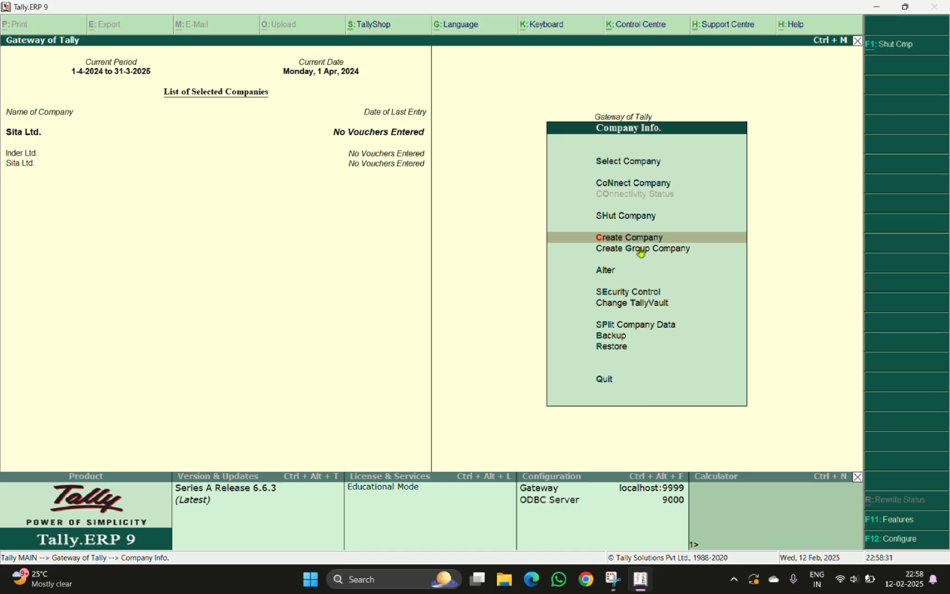
# Start creating a new company and name it Rima Ltd
pyautogui.press('Escape')
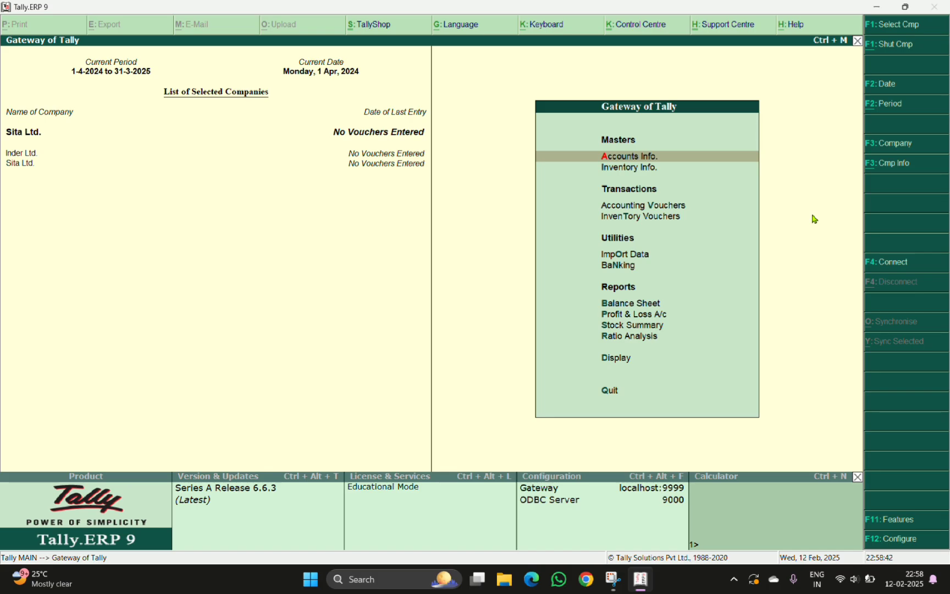
pyautogui.hotkey('alt', 'F3')
pyautogui.press('Down')
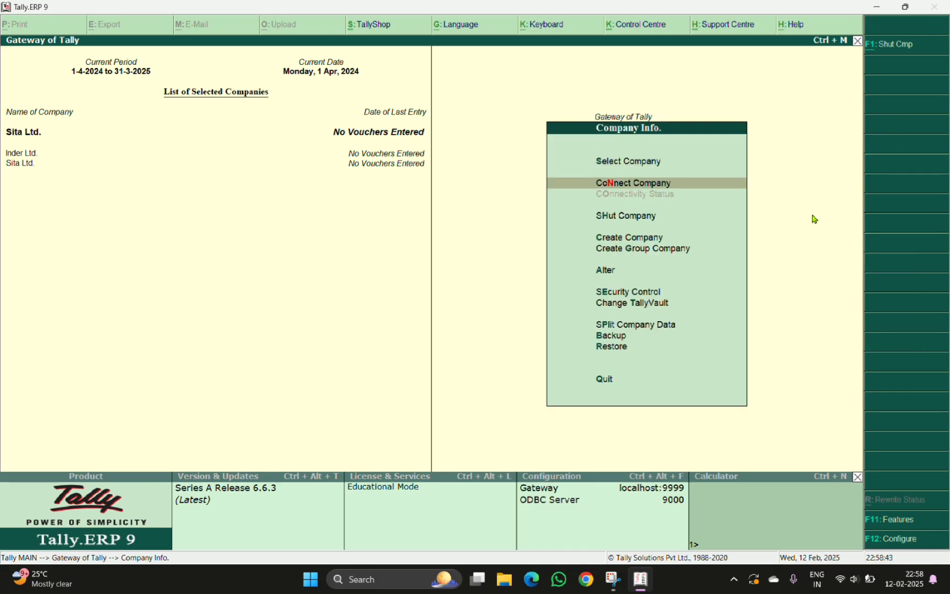
pyautogui.press('Down')
pyautogui.press('Down')
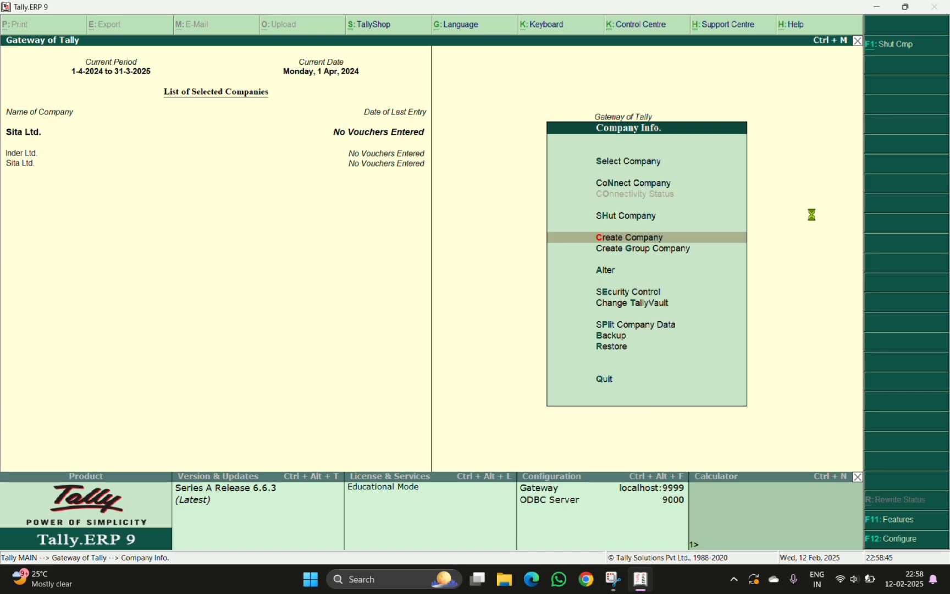
pyautogui.press('Return')
pyautogui.write('Rima')
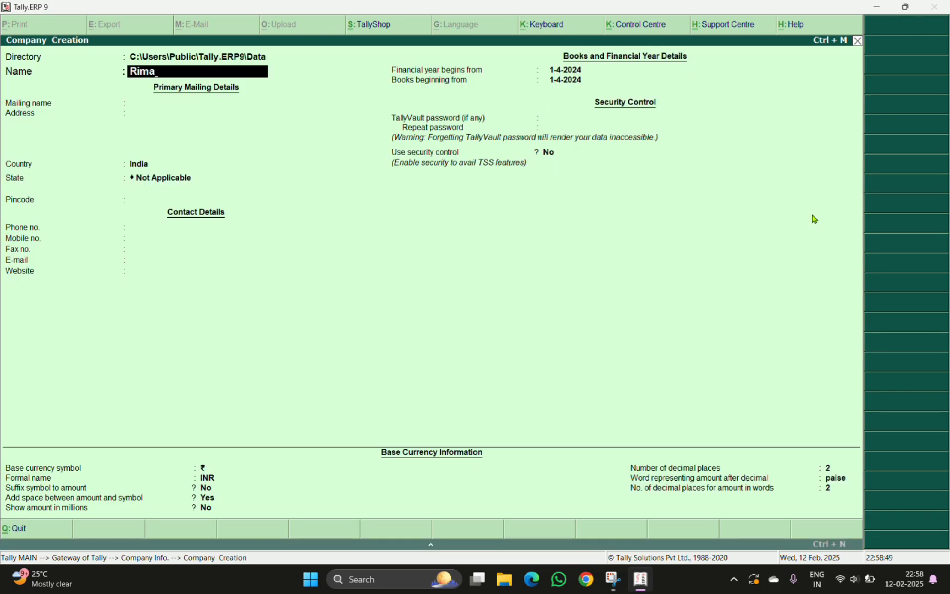
pyautogui.write(' Ltd')
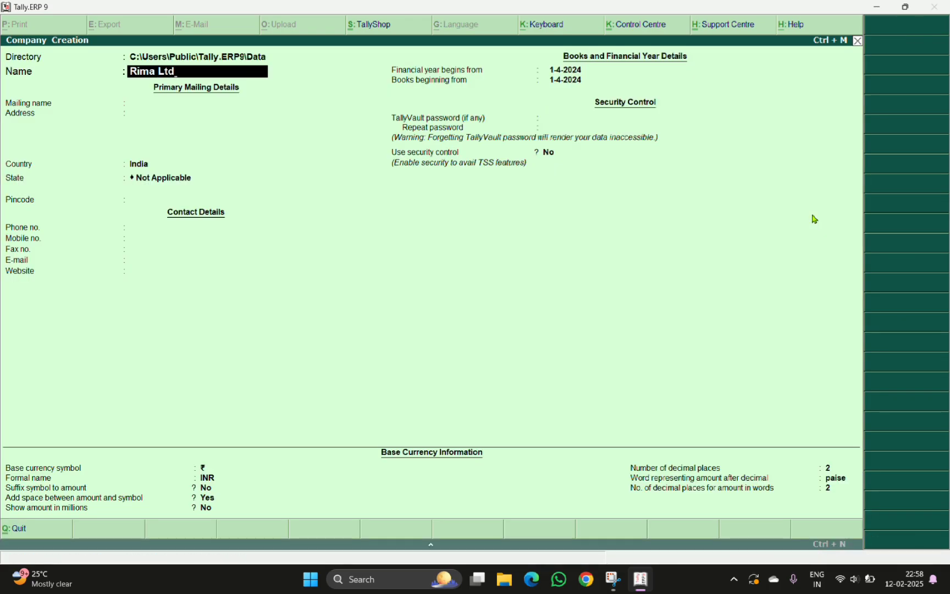
pyautogui.write('.')
pyautogui.press('Return')
pyautogui.press('Return')
pyautogui.press('Return')
pyautogui.press('Return')
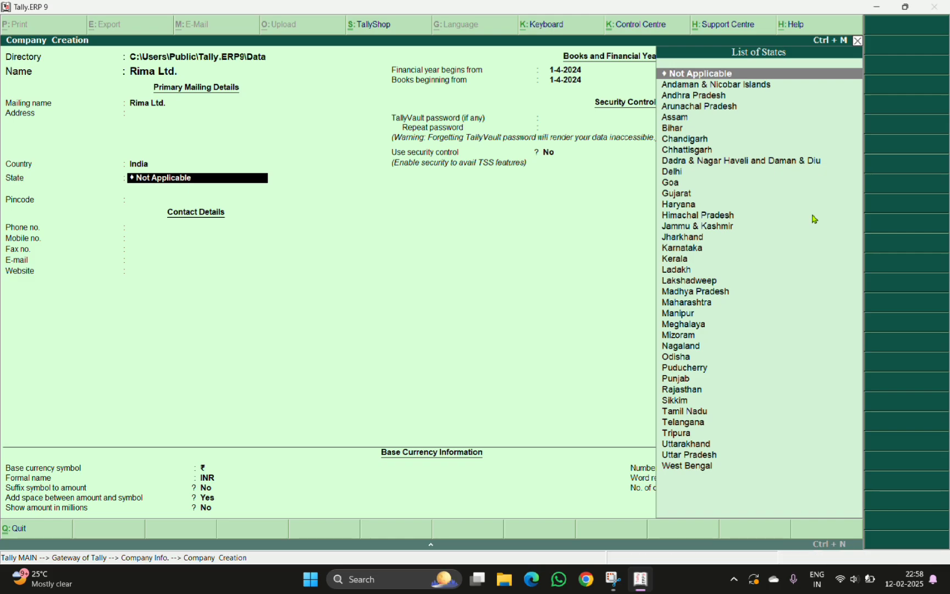
# Keep India as the country and set the state to Assam
pyautogui.press('Down')
pyautogui.press('Down')
pyautogui.press('Down')
pyautogui.press('Down')
pyautogui.press('Return')
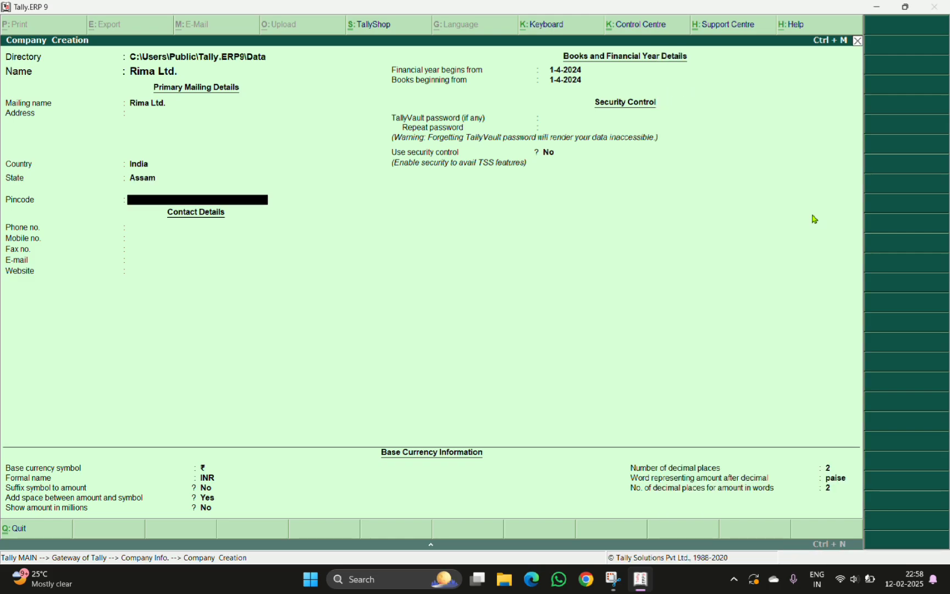
# Leave the contact, date and TallyVault fields blank and enable security control
pyautogui.press('Return')
pyautogui.press('Return')
pyautogui.press('Return')
pyautogui.press('Return')
pyautogui.press('Return')
pyautogui.press('Return')
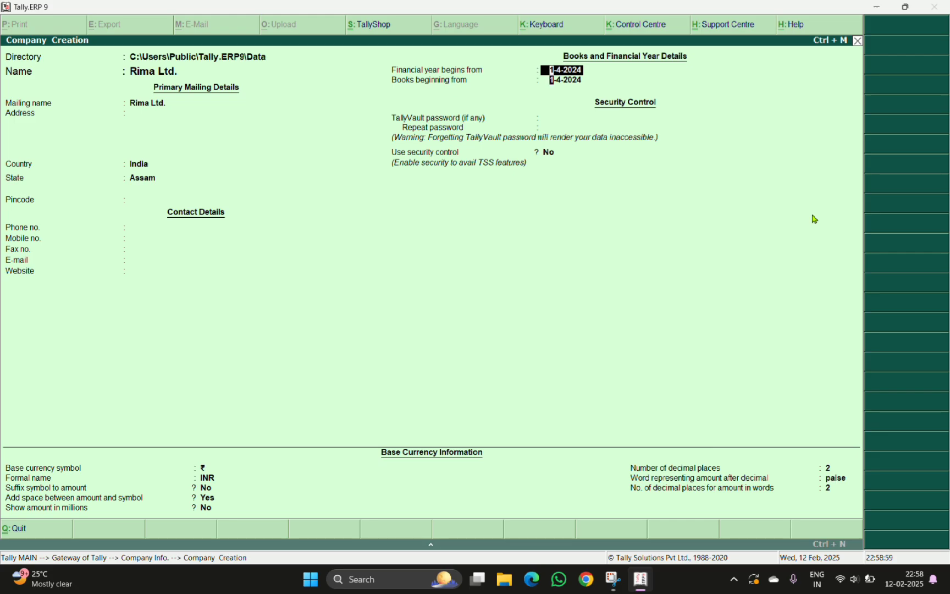
pyautogui.press('Return')
pyautogui.press('Return')
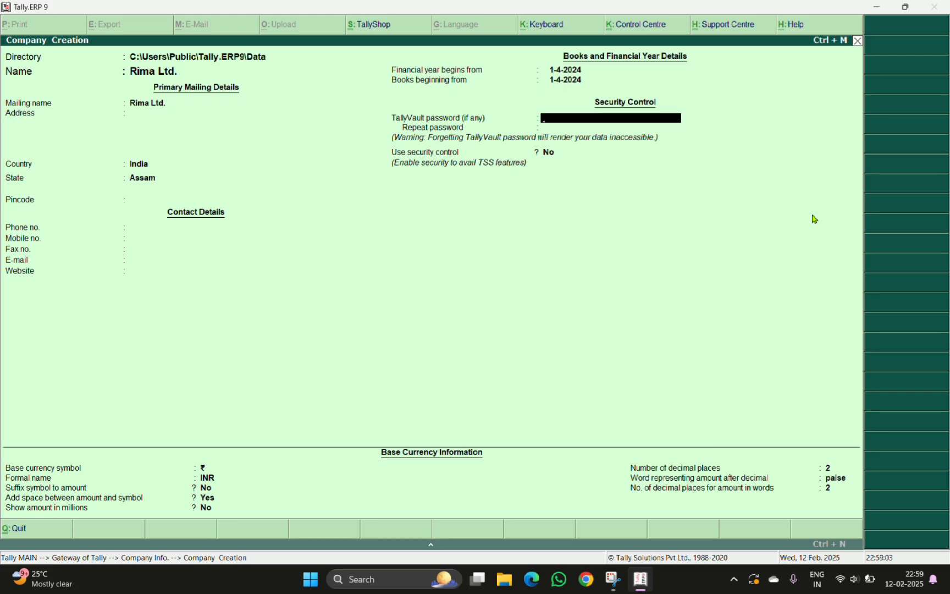
pyautogui.press('Return')
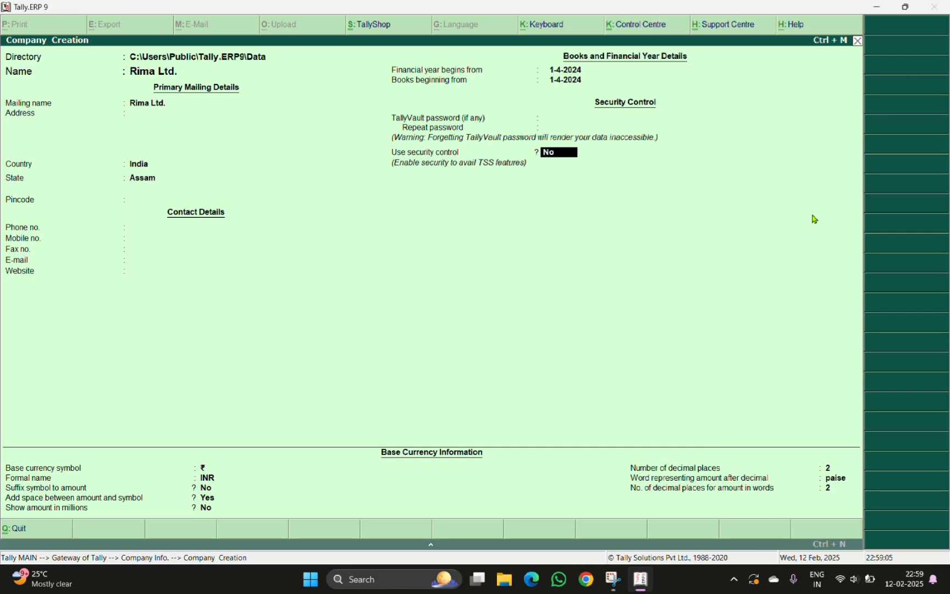
pyautogui.write('y')
pyautogui.press('Return')
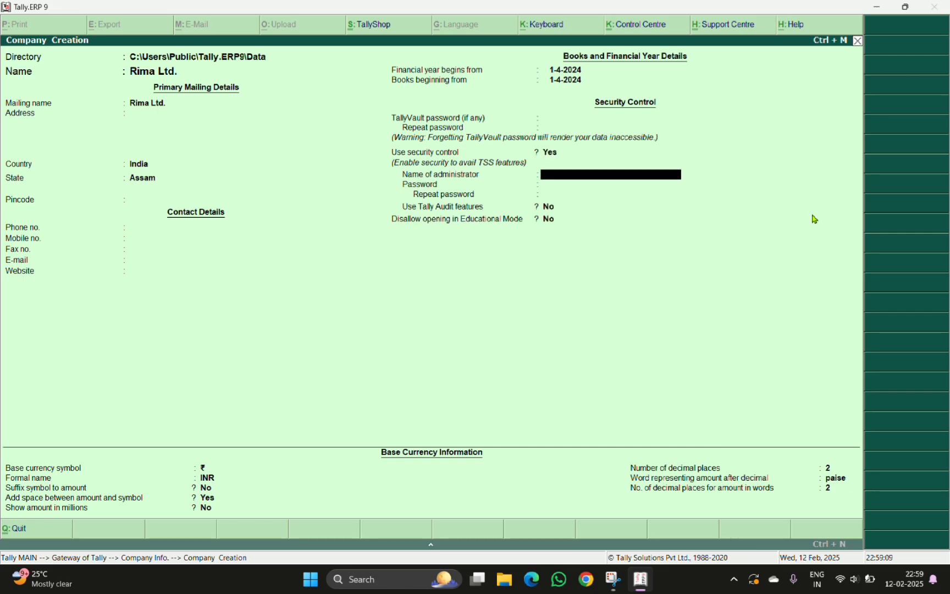
# Set the administrator name to inder and enter and repeat the administrator password
pyautogui.write('inder')
pyautogui.press('Return')
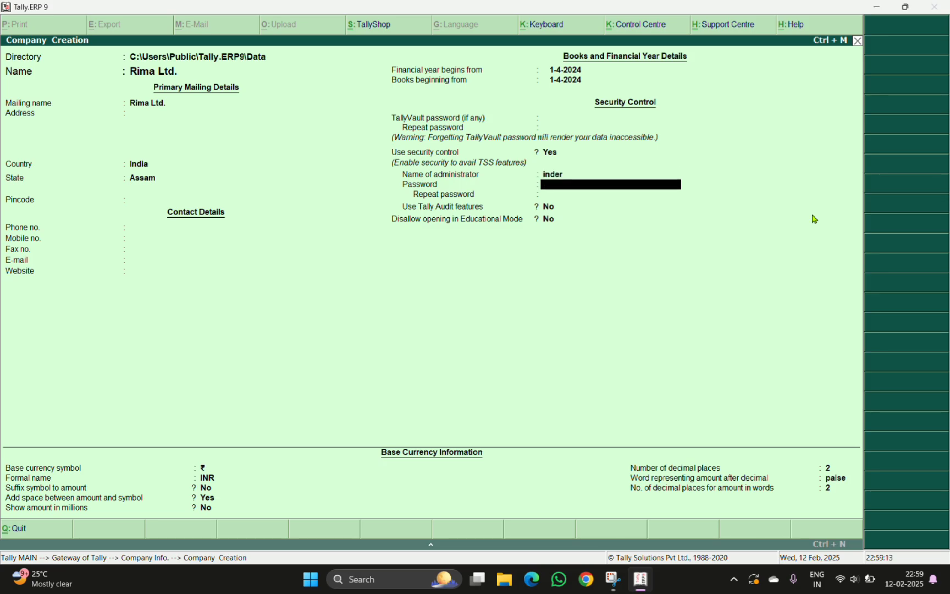
pyautogui.write('****')
pyautogui.press('Return')
pyautogui.write('*')
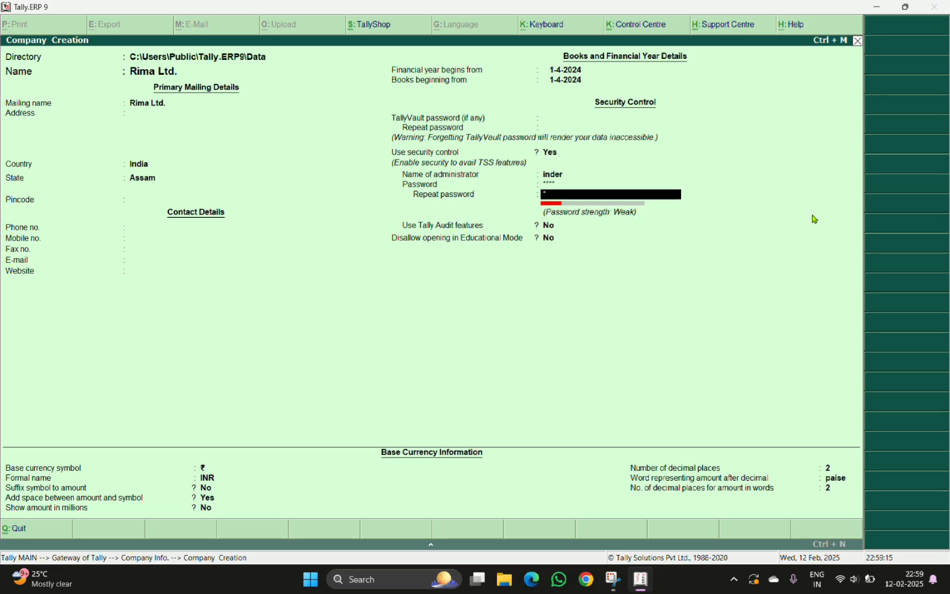
pyautogui.write('***')
pyautogui.press('Return')
pyautogui.press('Return')
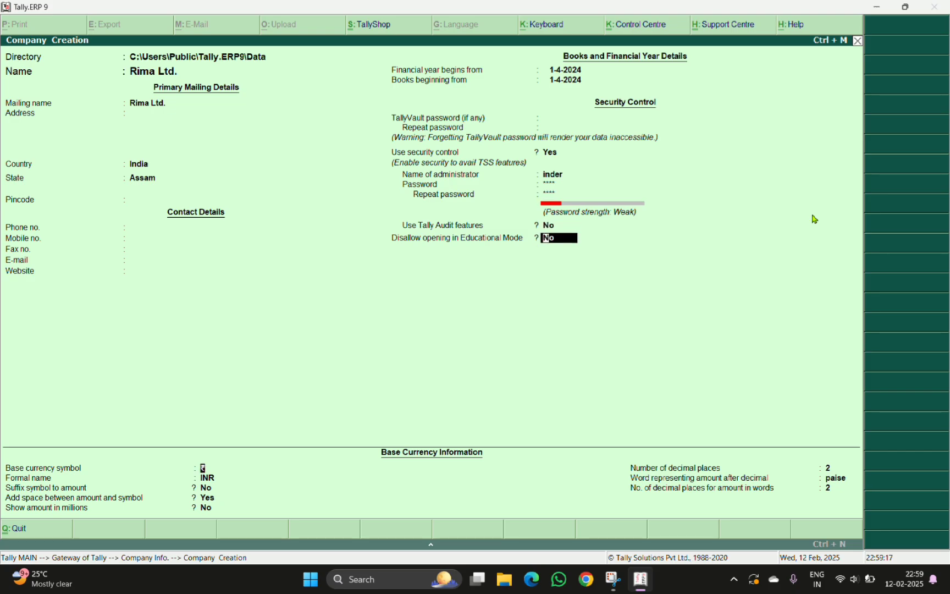
# Accept the remaining default settings and save the Rima Ltd. company
pyautogui.press('Return')
pyautogui.press('Return')
pyautogui.press('Return')
pyautogui.press('Return')
pyautogui.press('Return')
pyautogui.press('Return')
pyautogui.press('Return')
pyautogui.press('Return')
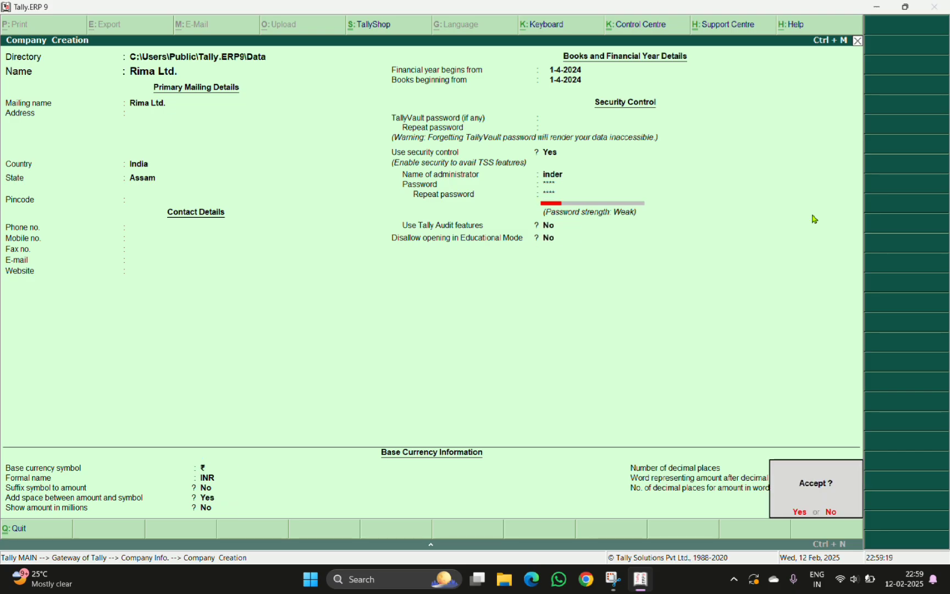
pyautogui.press('y')
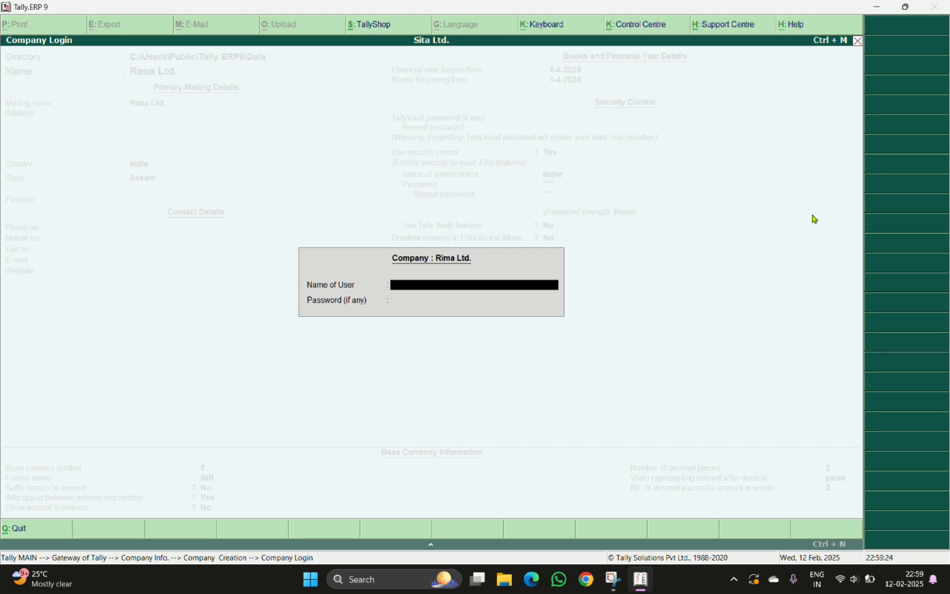
# Log in to Rima Ltd. as user inder with the administrator password
pyautogui.write('inder')
pyautogui.press('Return')
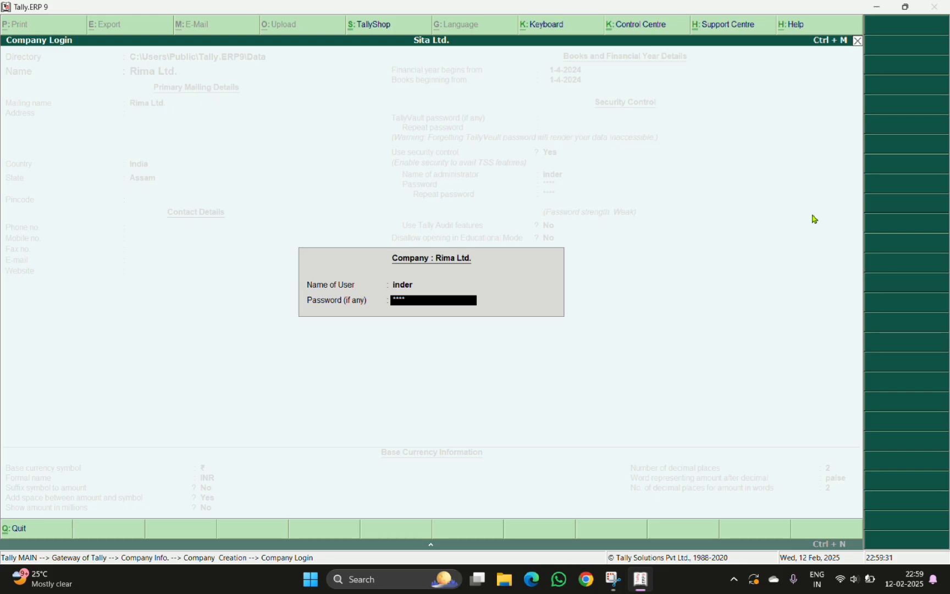
pyautogui.press('Return')
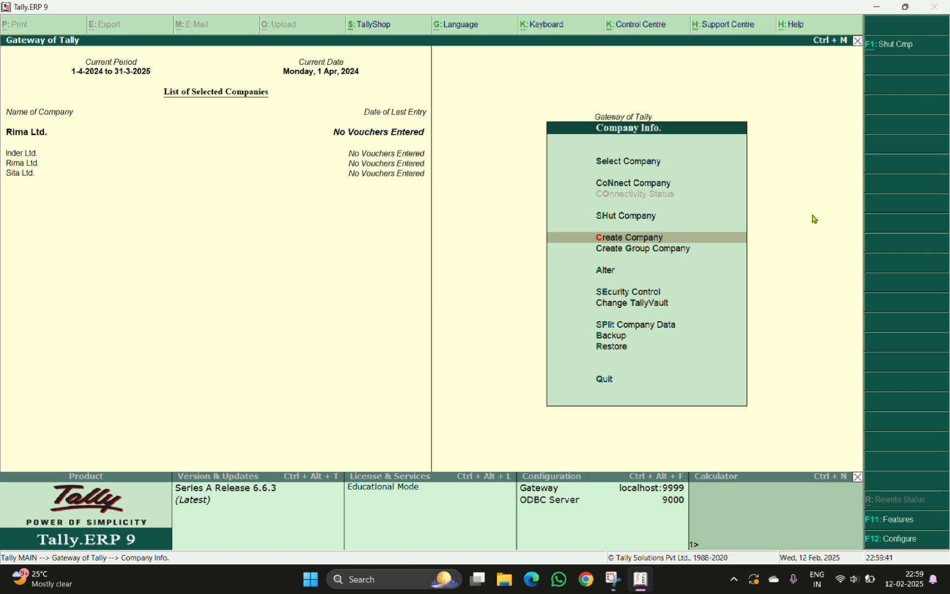
# Shut all open companies: Rima Ltd., Sita Ltd. and Inder Ltd
pyautogui.press('Up')
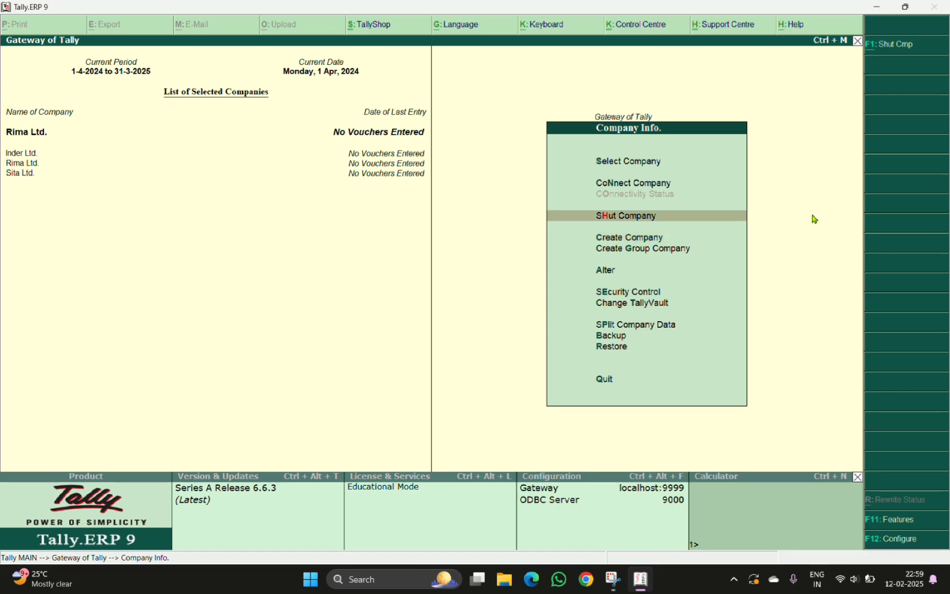
pyautogui.press('Return')
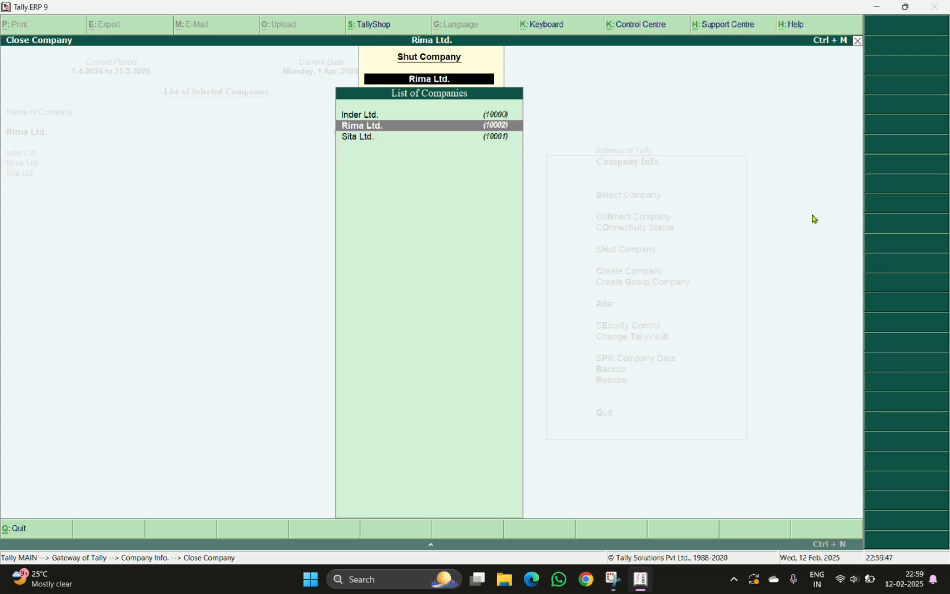
pyautogui.press('Return')
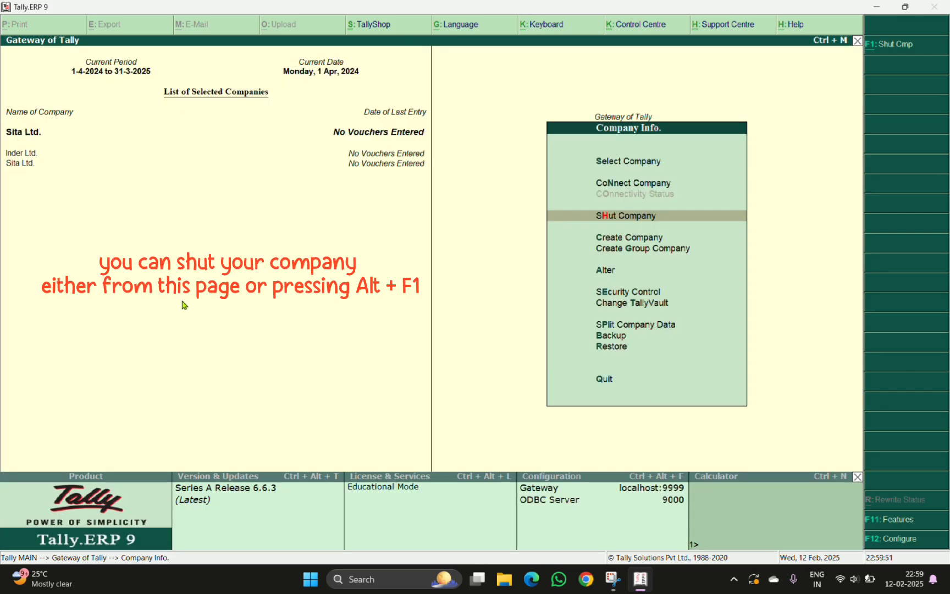
pyautogui.press('Return')
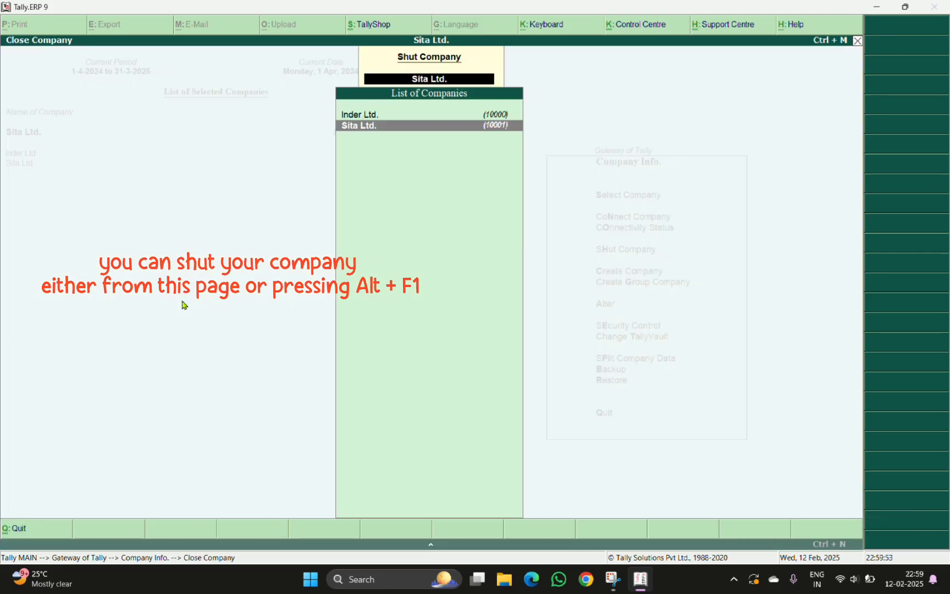
pyautogui.press('Return')
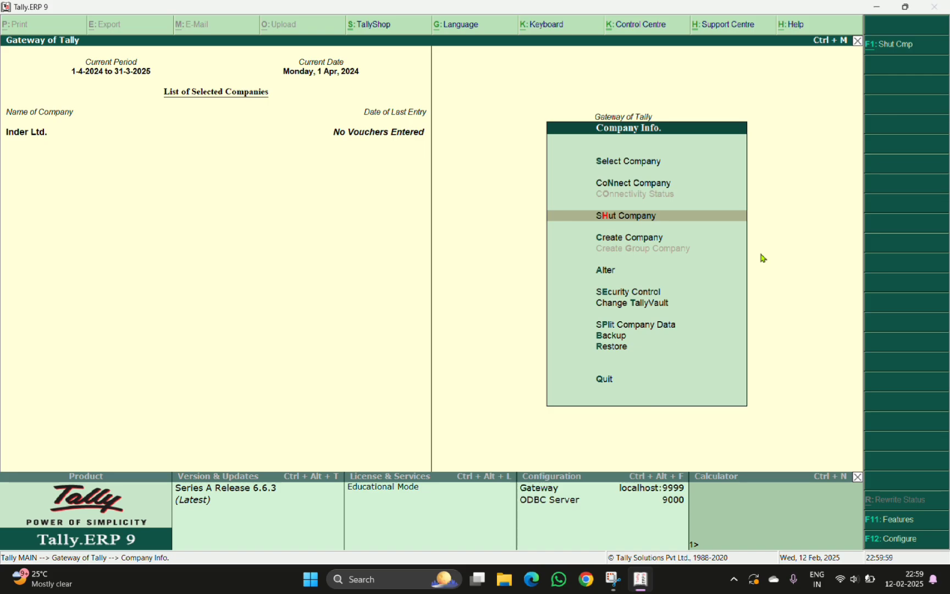
pyautogui.press('Escape')
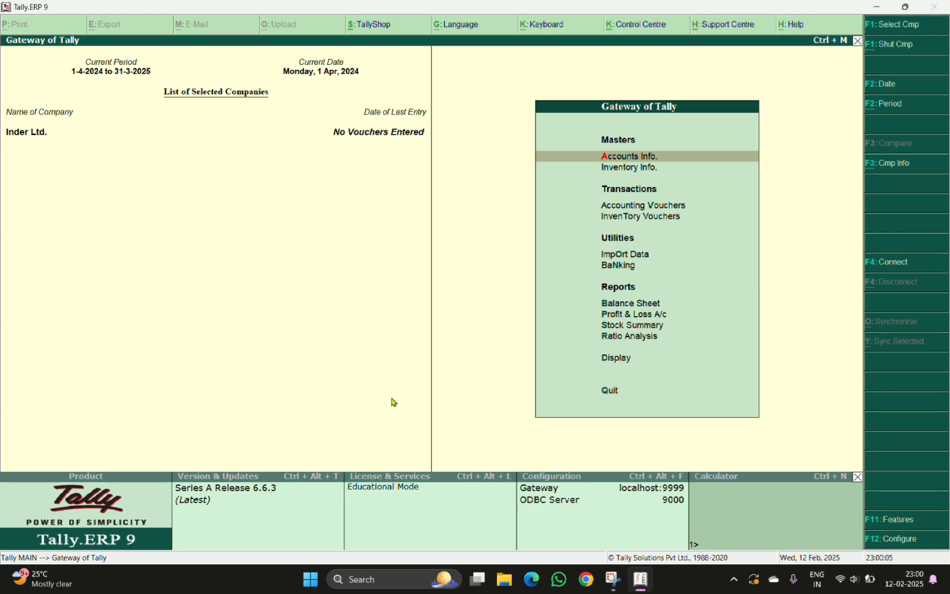
pyautogui.hotkey('alt', 'F1')
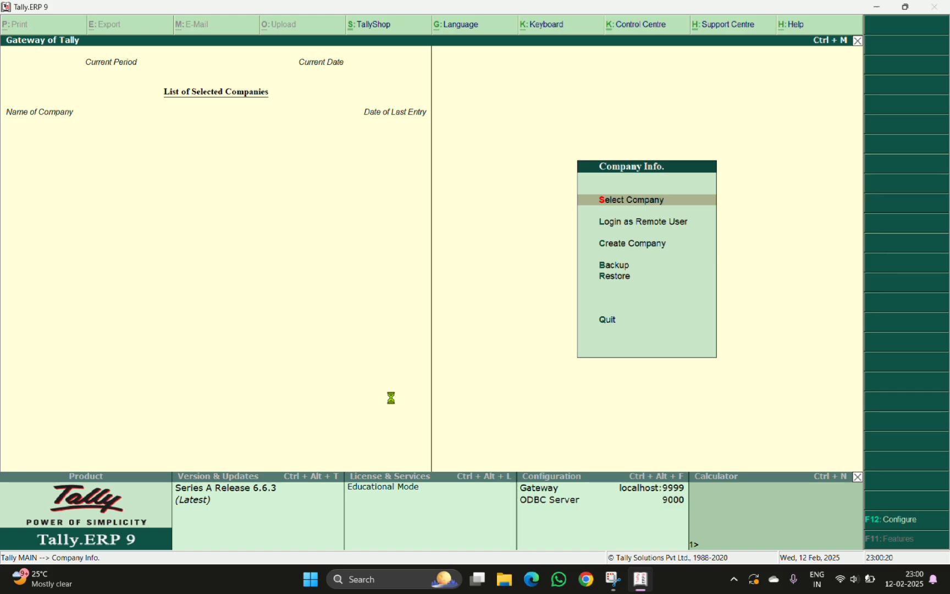
# Open the Inder Ltd. company from the list of companies
pyautogui.press('Down')
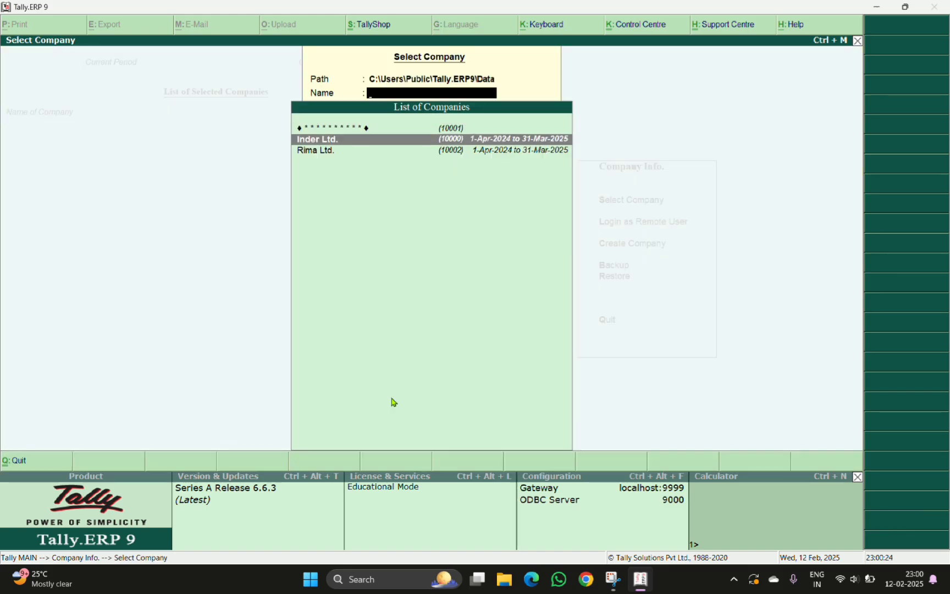
pyautogui.press('Return')
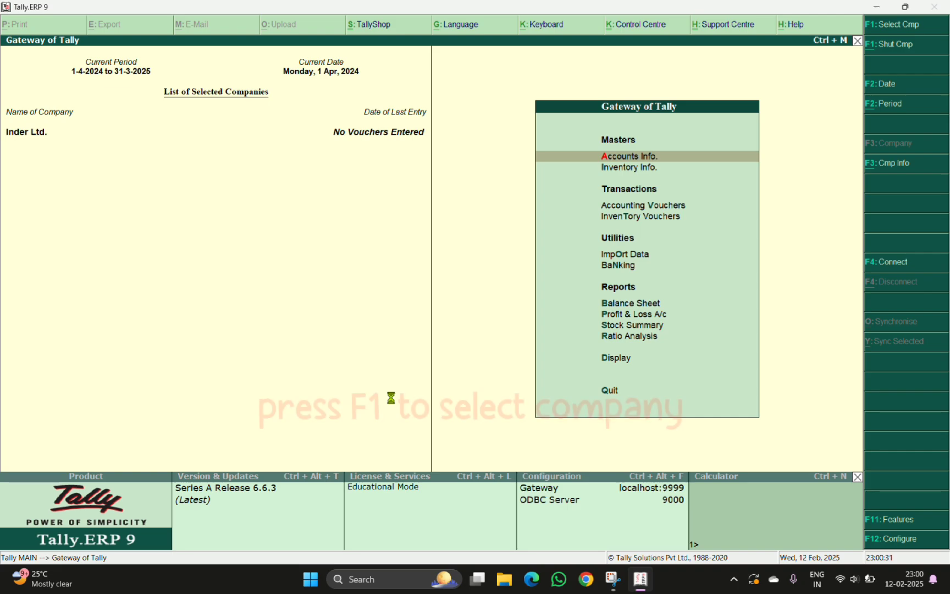
# Open Rima Ltd. from the list of companies and log in as user inder with the account password
pyautogui.press('F1')
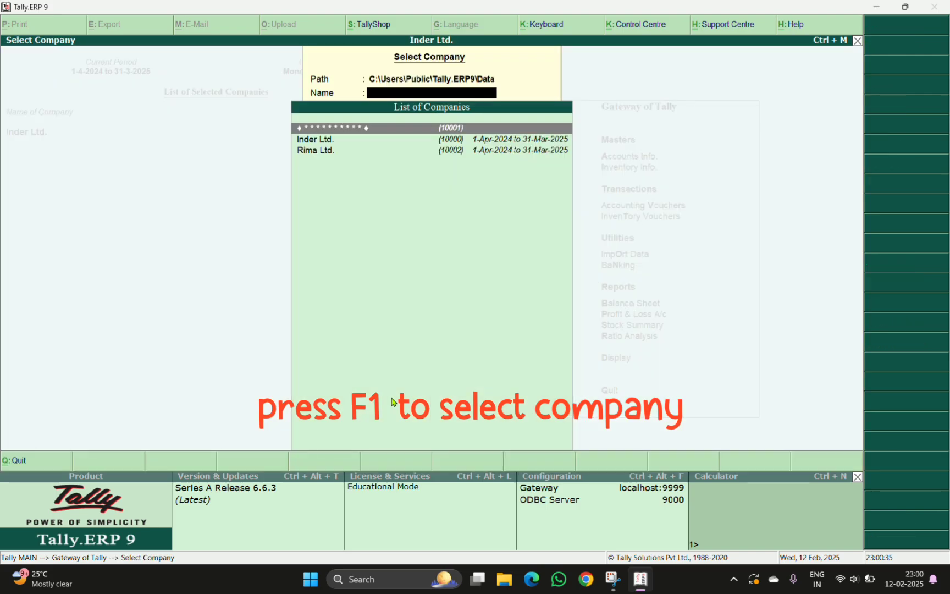
pyautogui.press('Down')
pyautogui.press('Down')
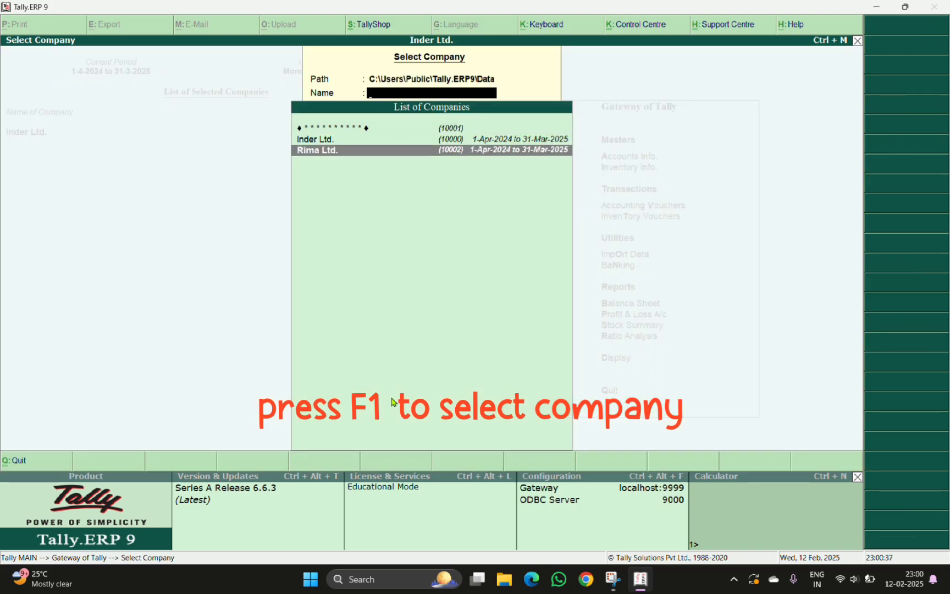
pyautogui.press('Return')
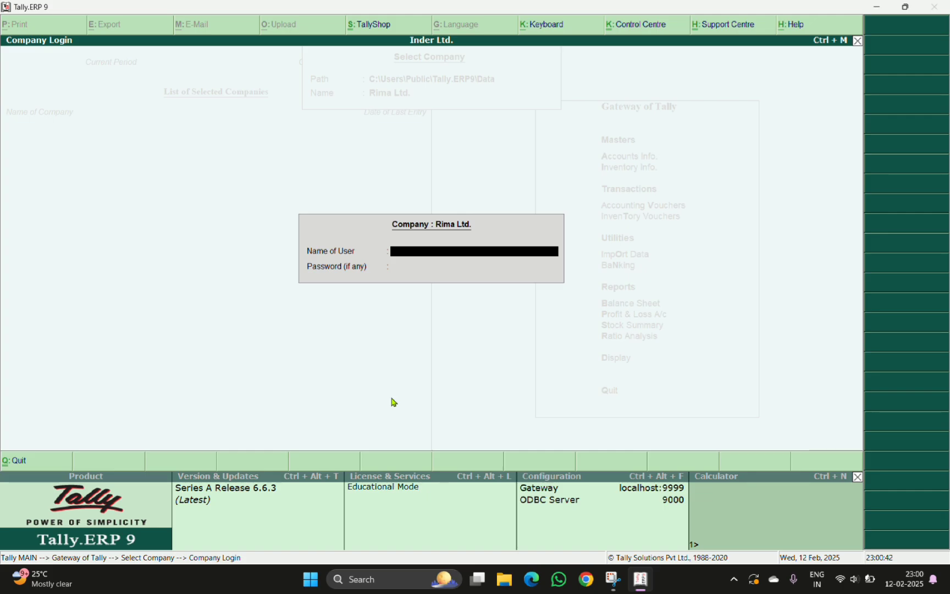
pyautogui.write('inder')
pyautogui.press('Return')
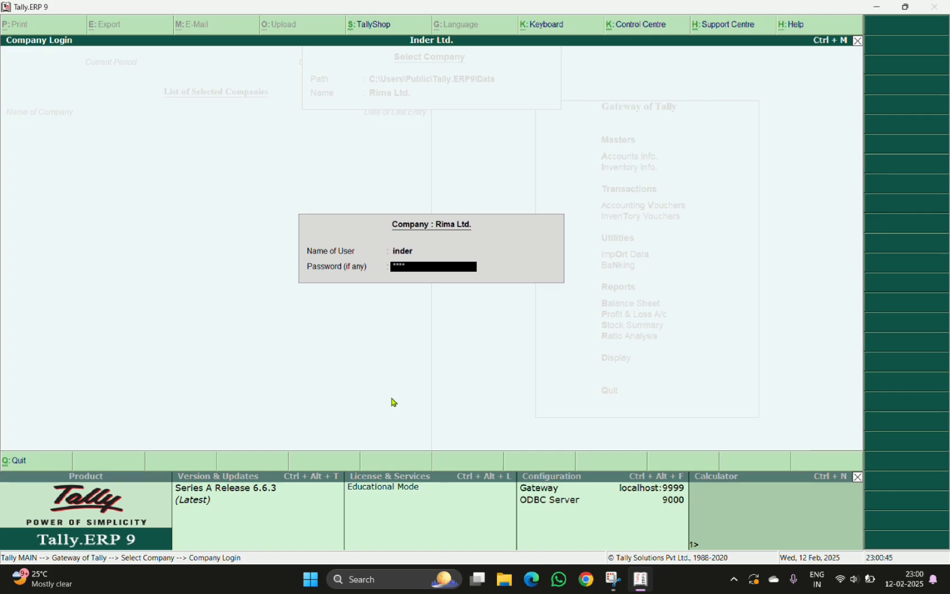
pyautogui.press('Return')
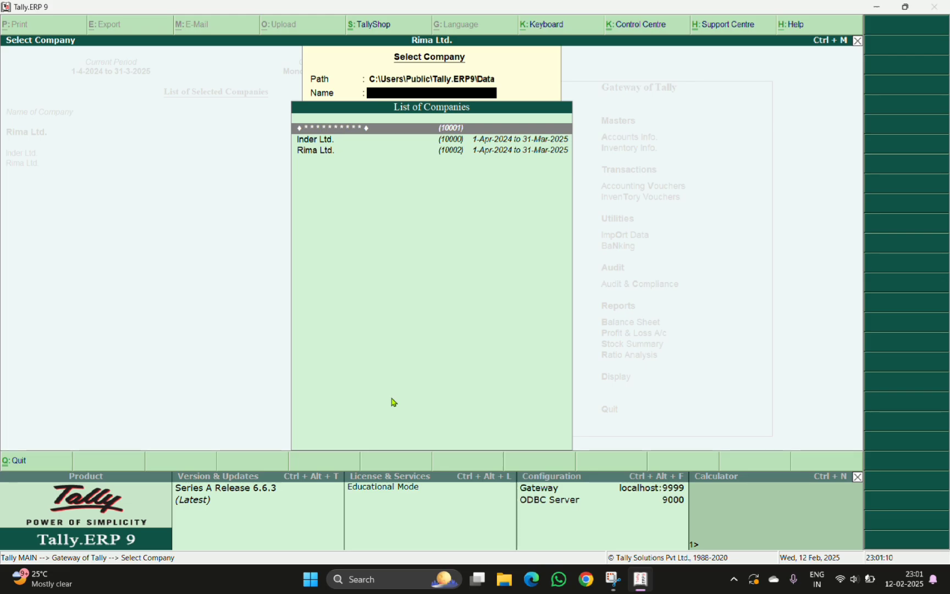
pyautogui.press('Escape')
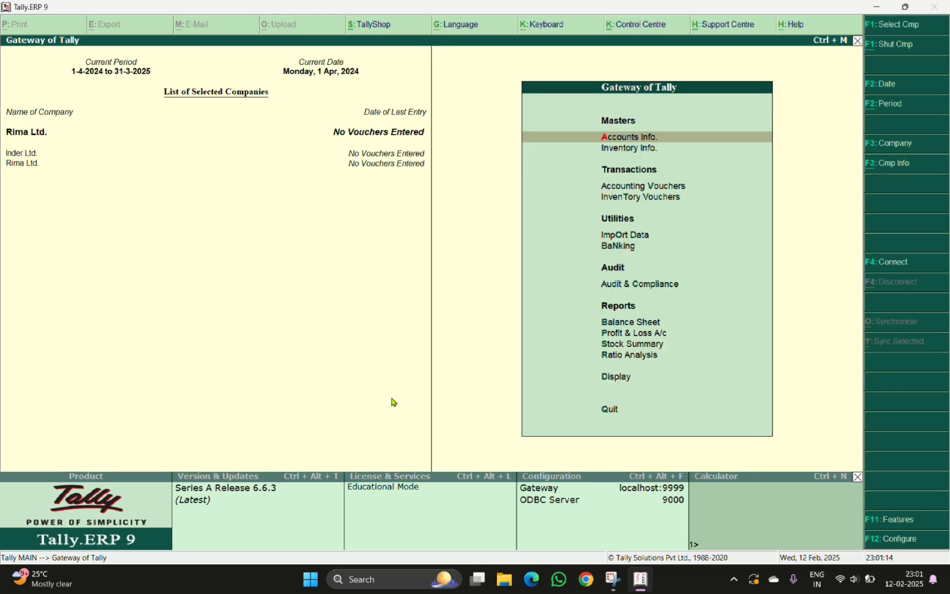
# Open the TallyVault-protected company through Company Info's Select Company, entering the TallyVault password
pyautogui.hotkey('alt', 'F3')
pyautogui.press('Down')
pyautogui.press('Down')
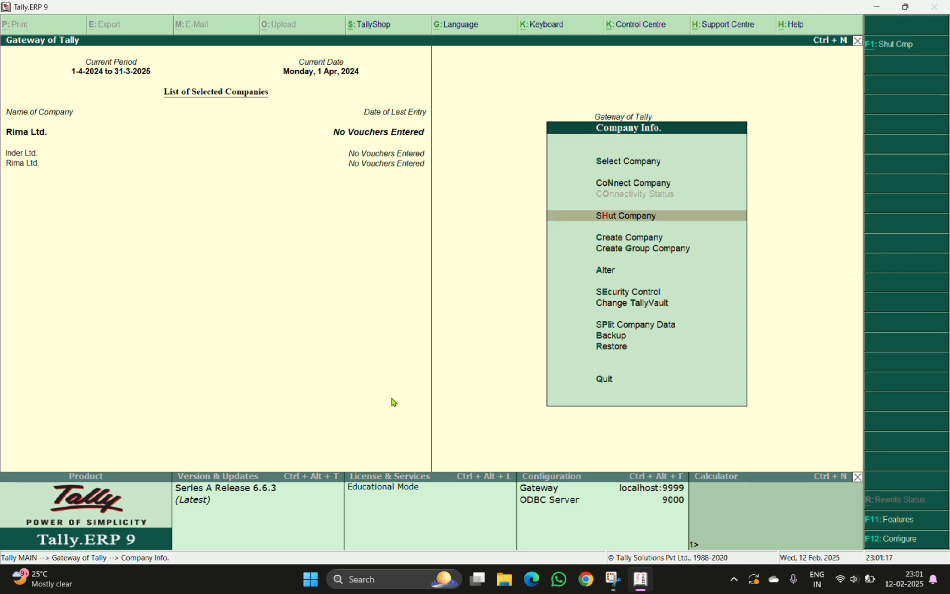
pyautogui.press('Up')
pyautogui.press('Up')
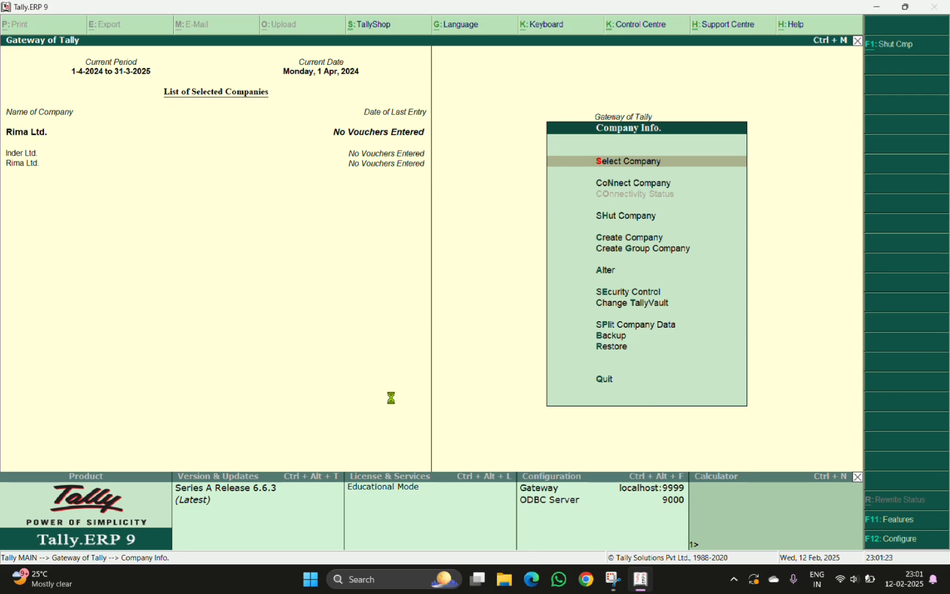
pyautogui.press('Return')
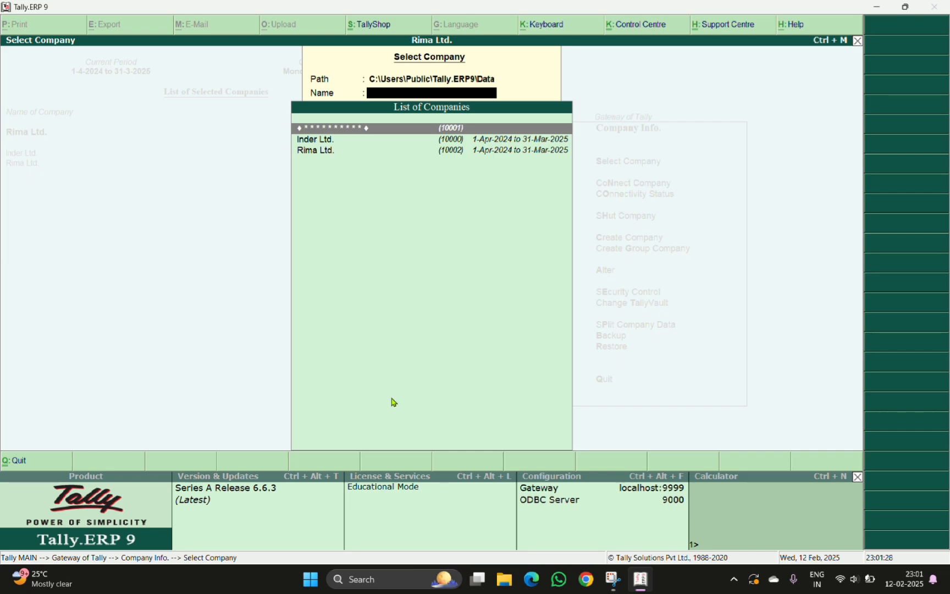
pyautogui.press('Return')
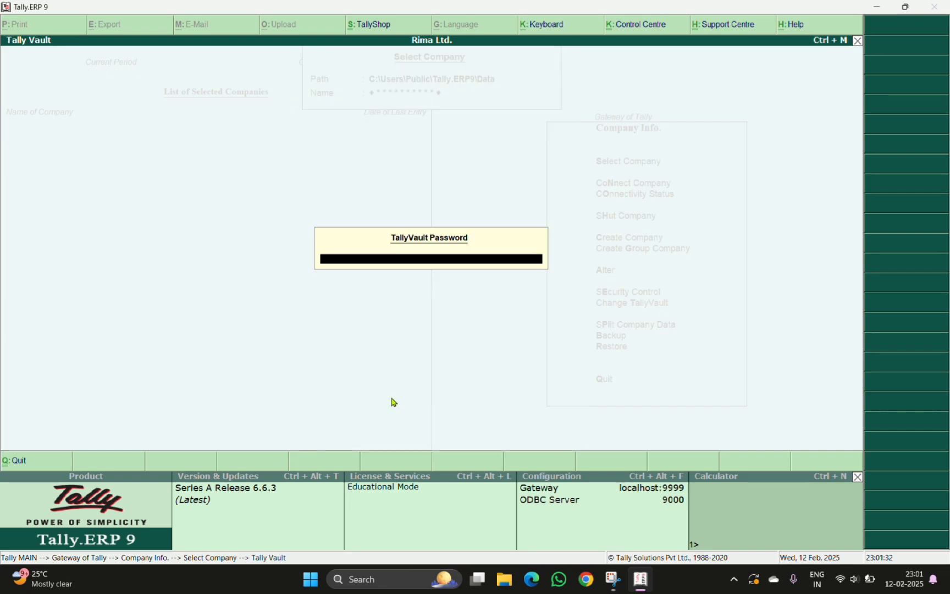
pyautogui.write('****')
pyautogui.press('Return')
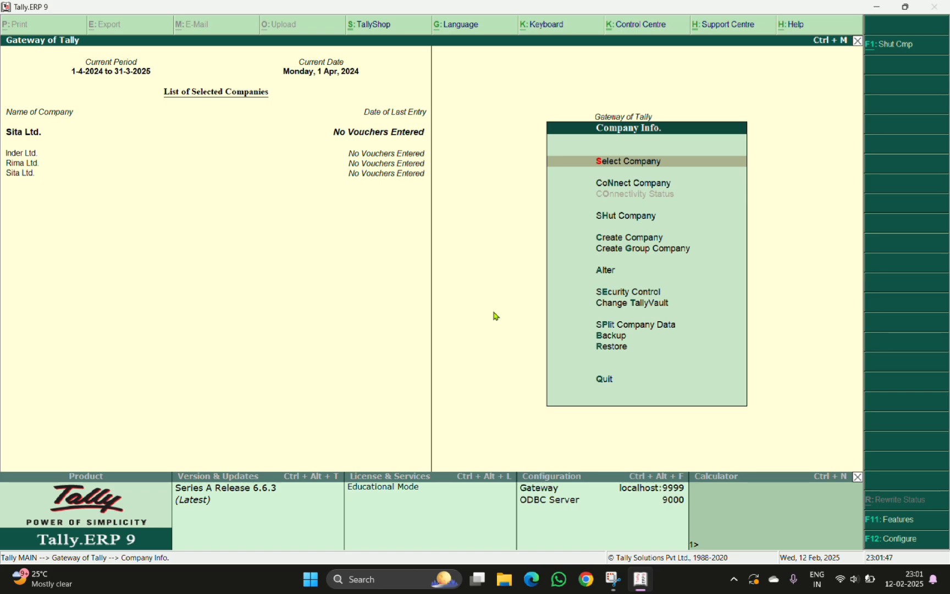
# Switch the current company from Sita Ltd. to Rima Ltd. and then to Inder Ltd
pyautogui.press('Escape')
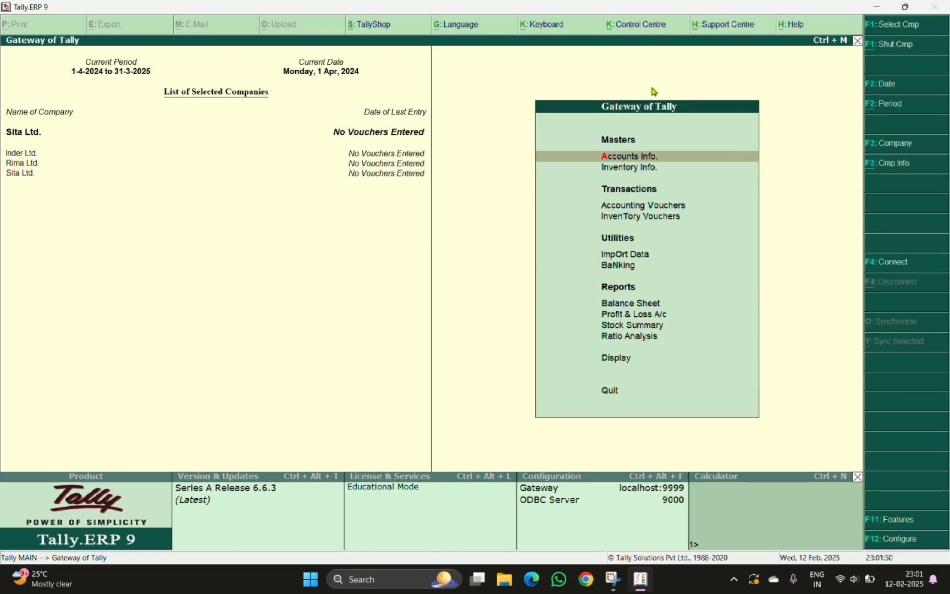
pyautogui.click(25, 165)
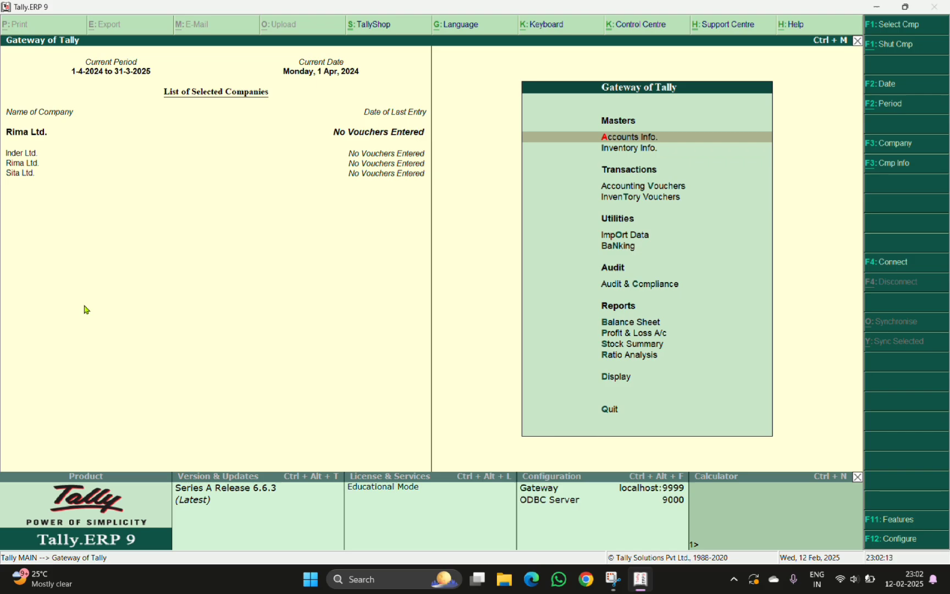
pyautogui.click(23, 157)
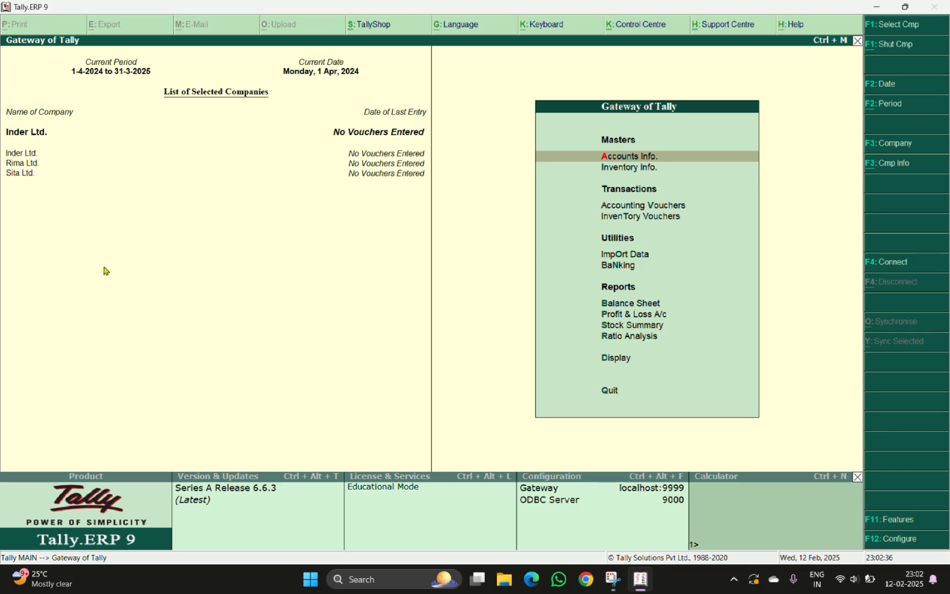
# Shut the Rima Ltd. and Inder Ltd. companies, leaving only Sita Ltd. open
pyautogui.hotkey('alt', 'F1')
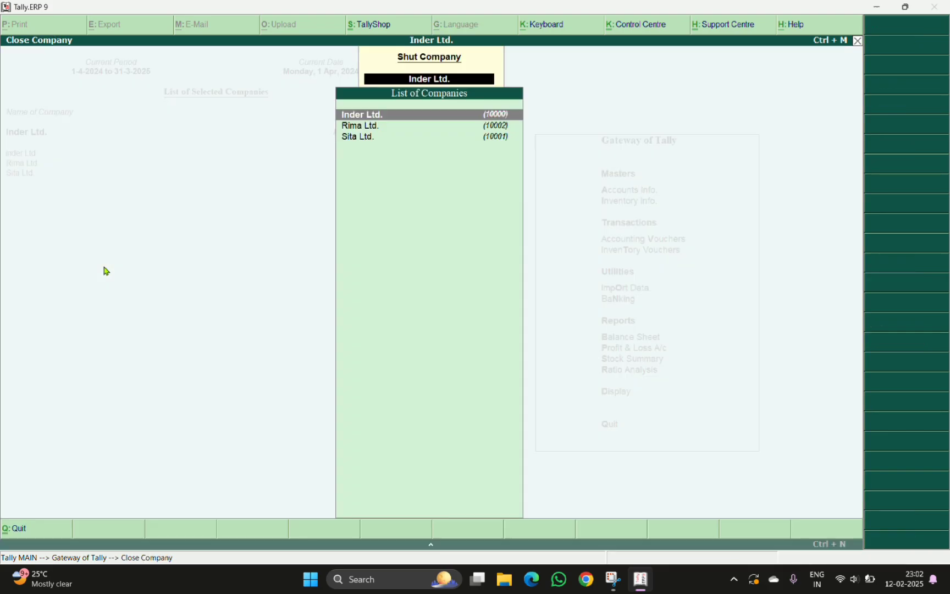
pyautogui.press('Down')
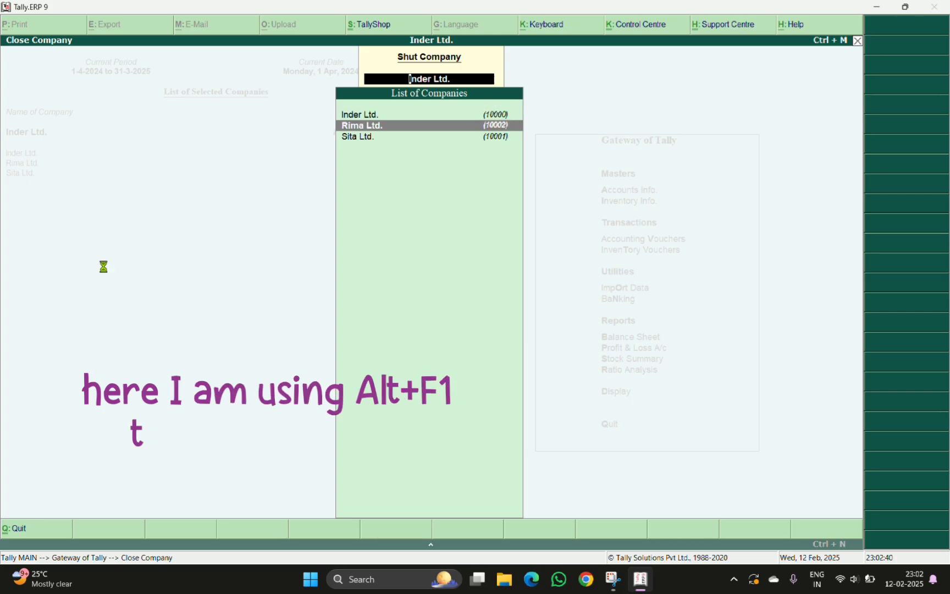
pyautogui.press('Return')
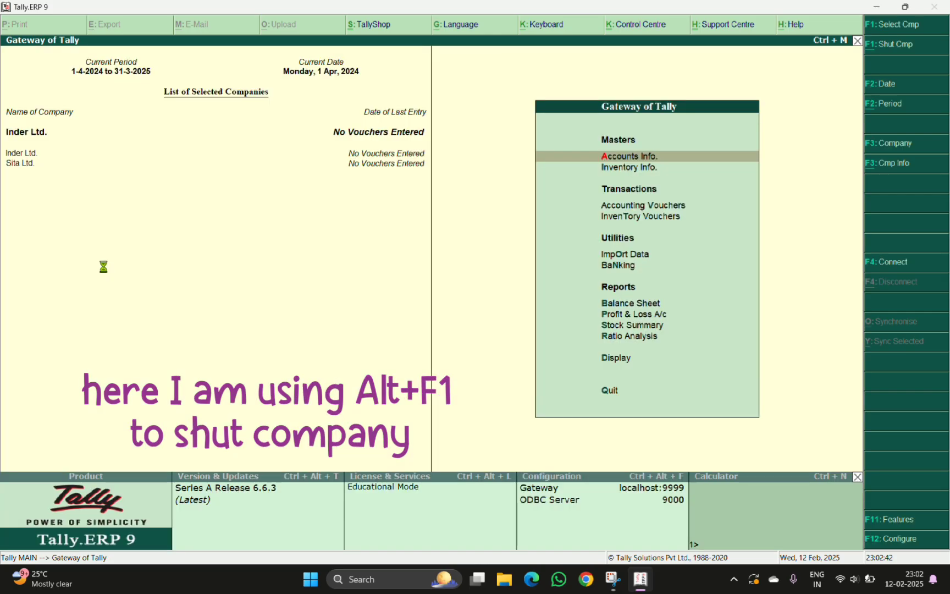
pyautogui.hotkey('alt', 'F1')
pyautogui.press('Return')
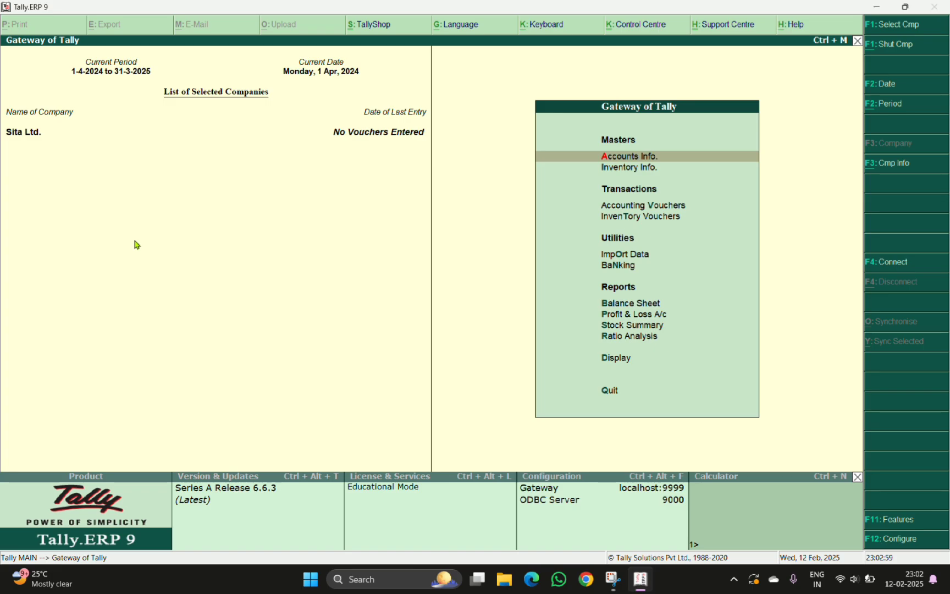
# Alter the Sita Ltd. company and rename it Sita & Co,
pyautogui.hotkey('alt', 'F3')
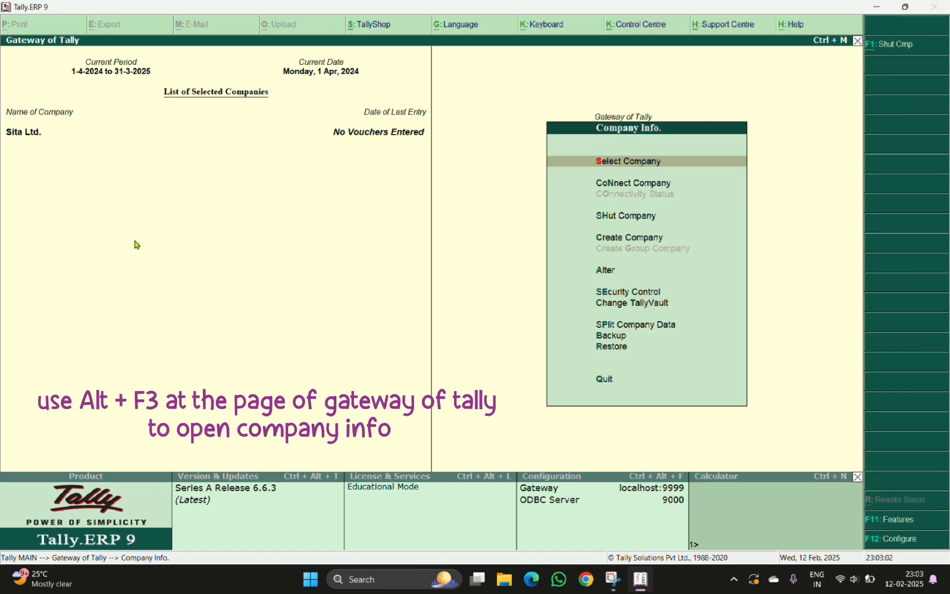
pyautogui.press('Down')
pyautogui.press('Down')
pyautogui.press('Down')
pyautogui.press('Down')
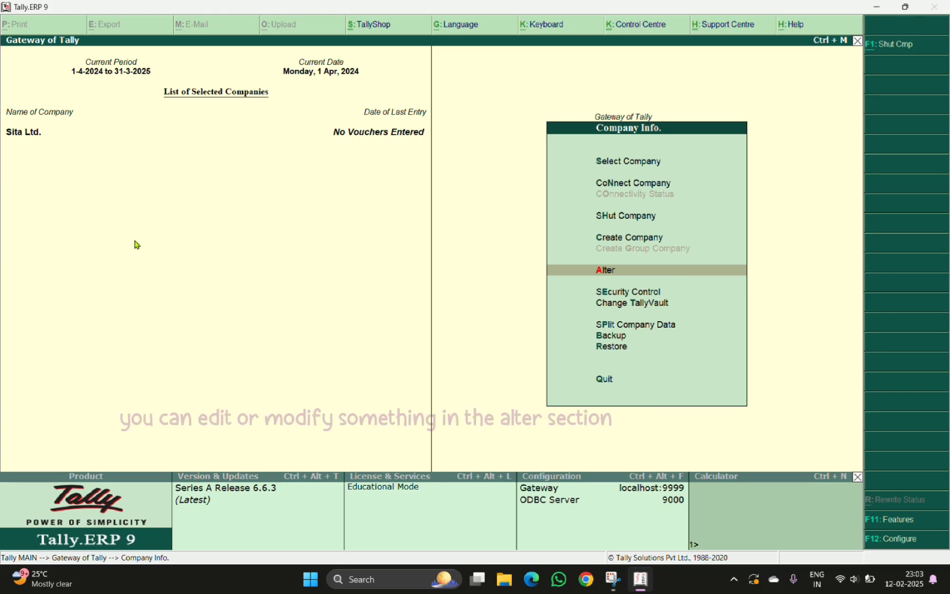
pyautogui.press('Return')
pyautogui.press('Return')
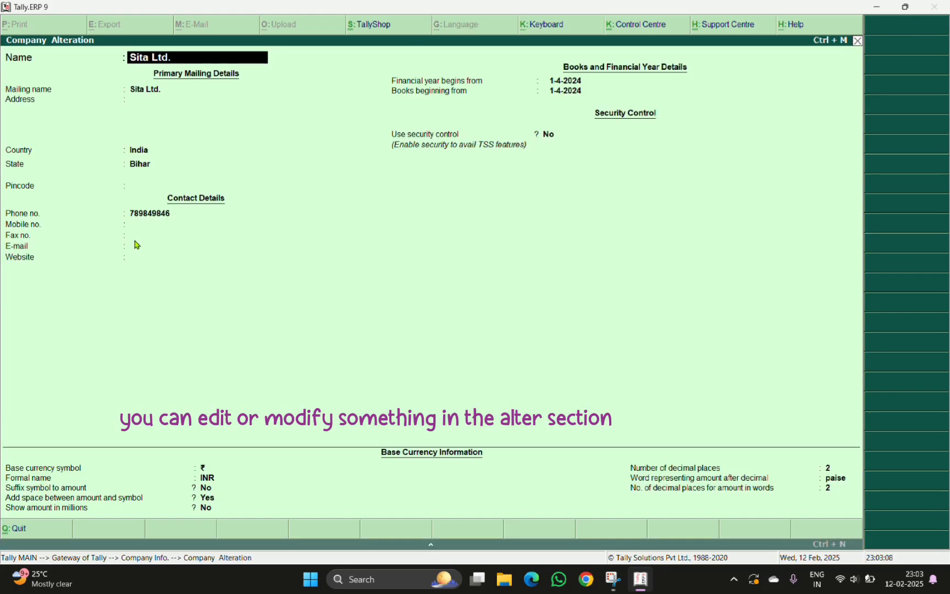
pyautogui.write('Sita')
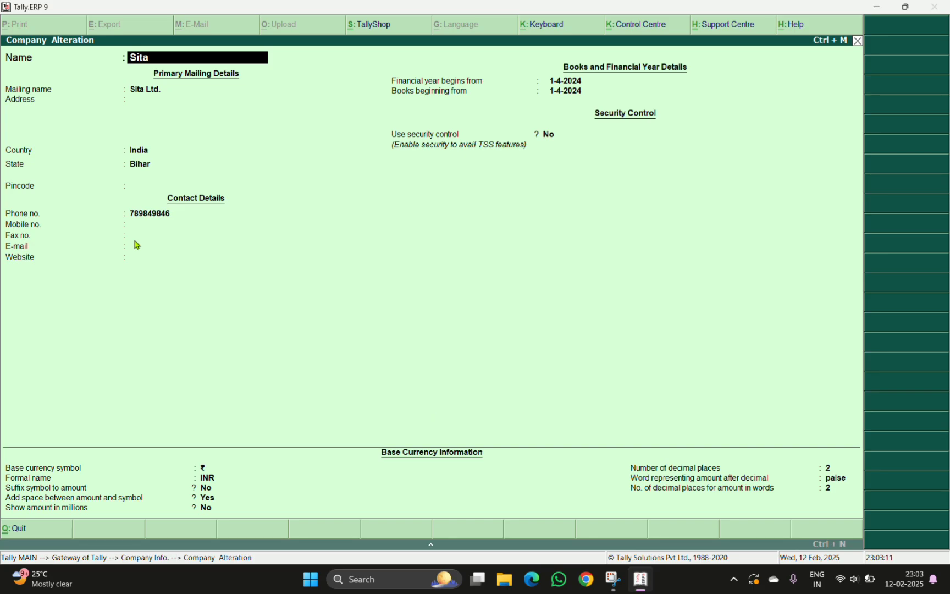
pyautogui.write(' & Co.')
pyautogui.press('Return')
# Step through the remaining company alteration fields without changing them and save the altered company
pyautogui.press('Return')
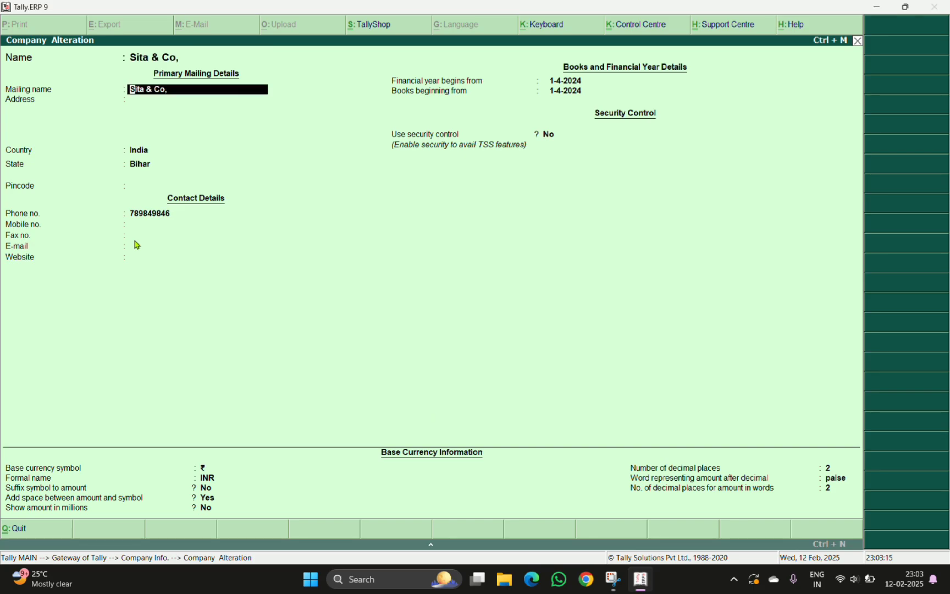
pyautogui.press('Return')
pyautogui.press('Return')
pyautogui.press('Return')
pyautogui.press('Return')
pyautogui.press('Return')
pyautogui.press('Return')
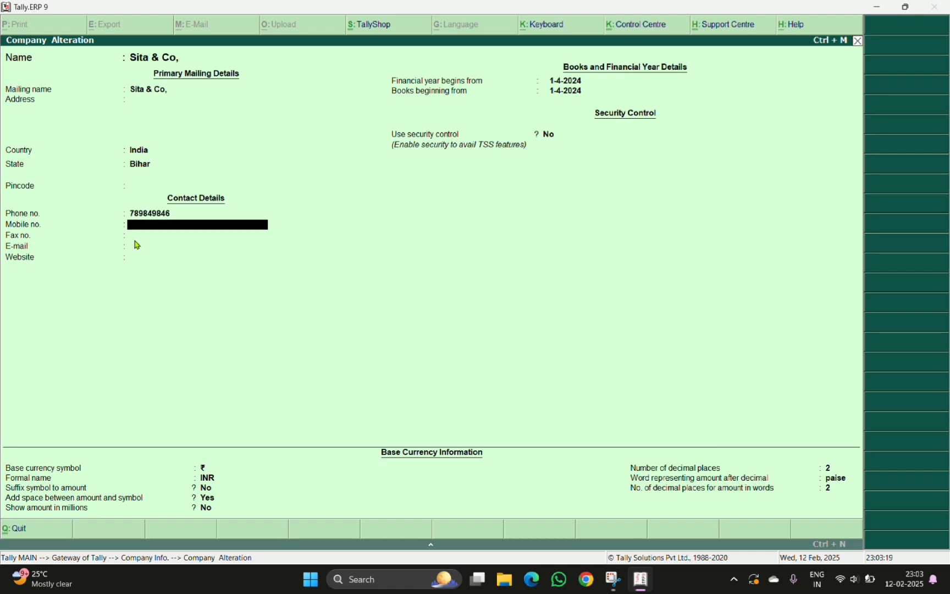
pyautogui.press('Return')
pyautogui.press('Return')
pyautogui.press('Return')
pyautogui.press('Return')
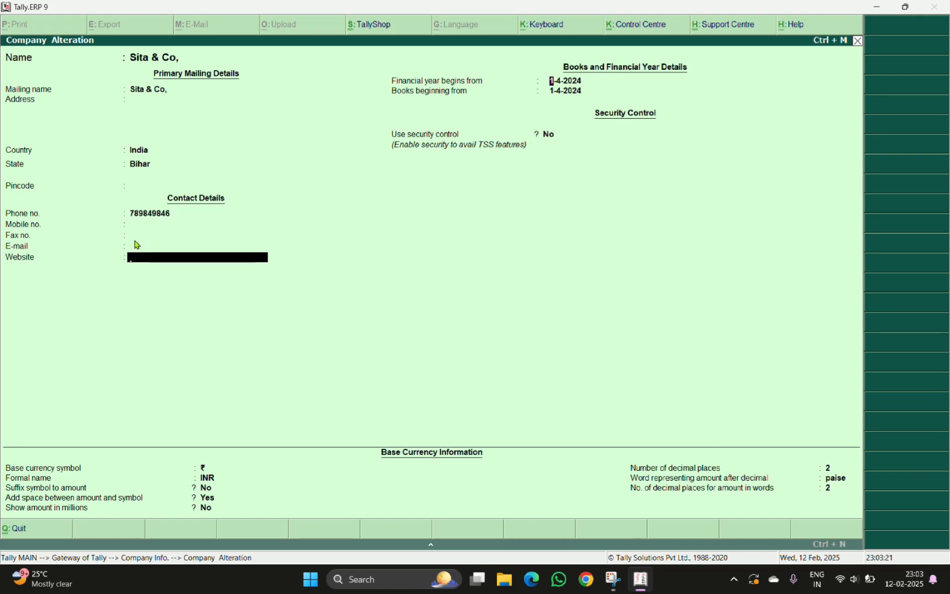
pyautogui.press('Return')
pyautogui.press('Return')
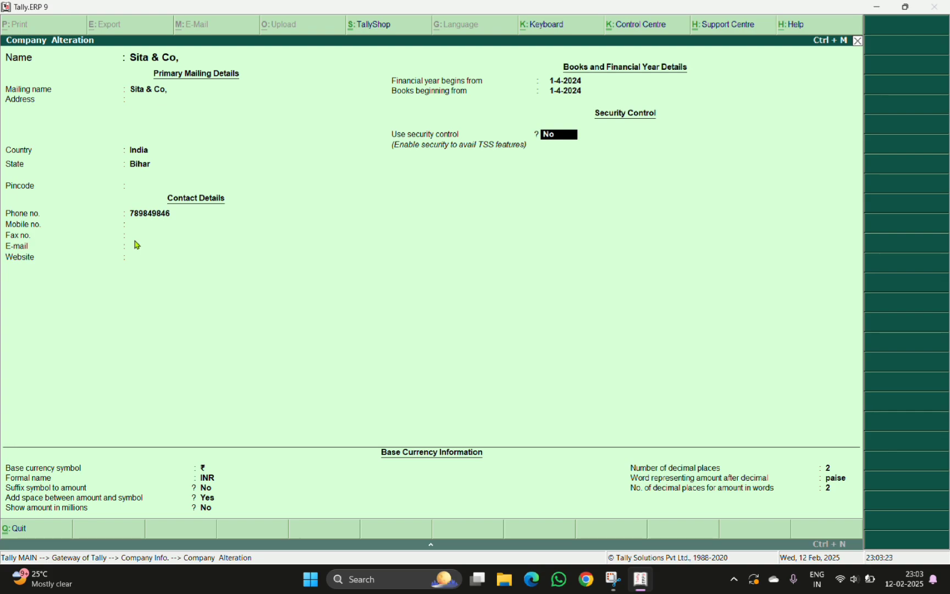
pyautogui.press('Up')
pyautogui.press('Up')
pyautogui.press('Up')
pyautogui.press('Up')
pyautogui.press('Up')
pyautogui.press('Up')
pyautogui.press('Up')
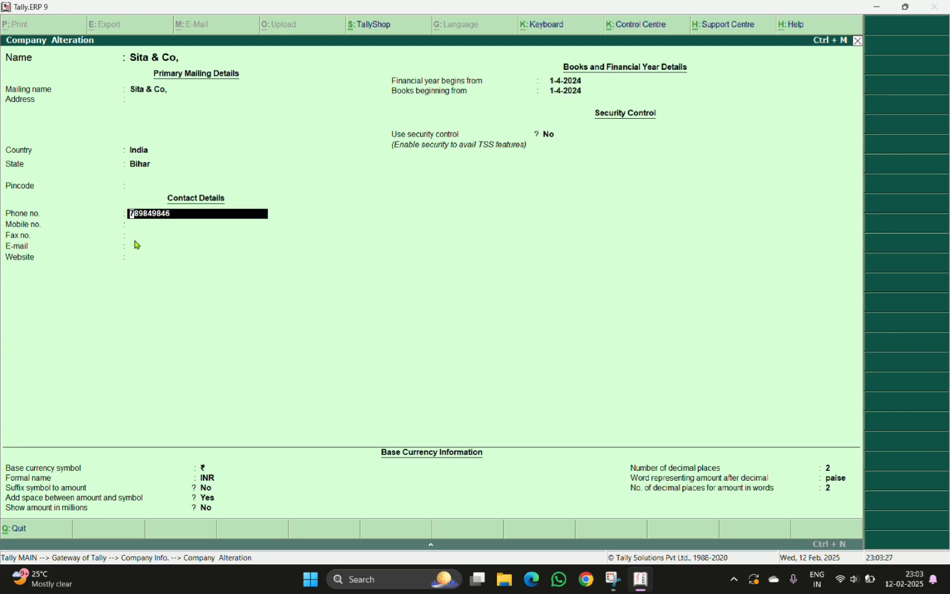
pyautogui.press('Down')
pyautogui.press('Down')
pyautogui.press('Down')
pyautogui.press('Down')
pyautogui.press('Down')
pyautogui.press('Down')
pyautogui.press('Down')
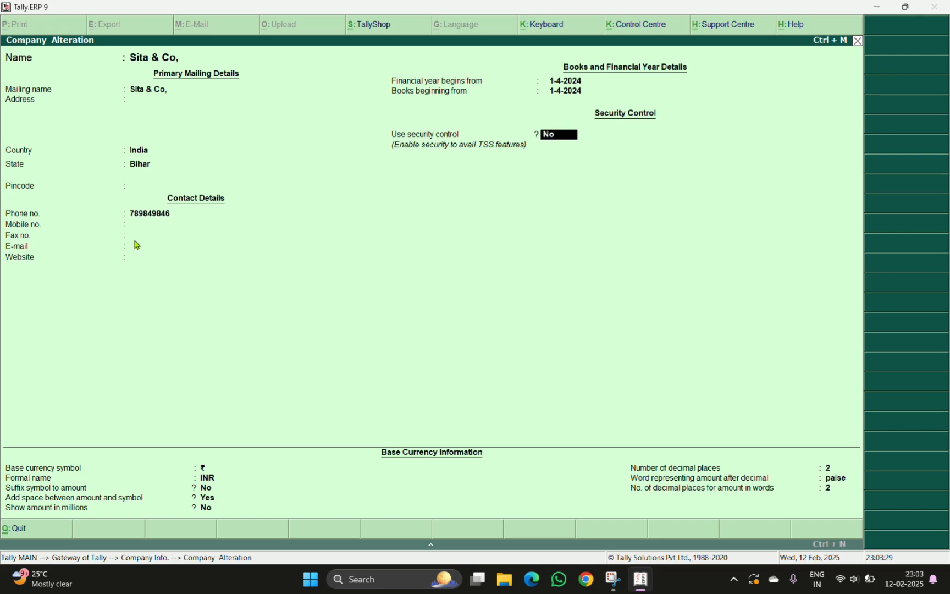
pyautogui.press('Down')
pyautogui.press('Down')
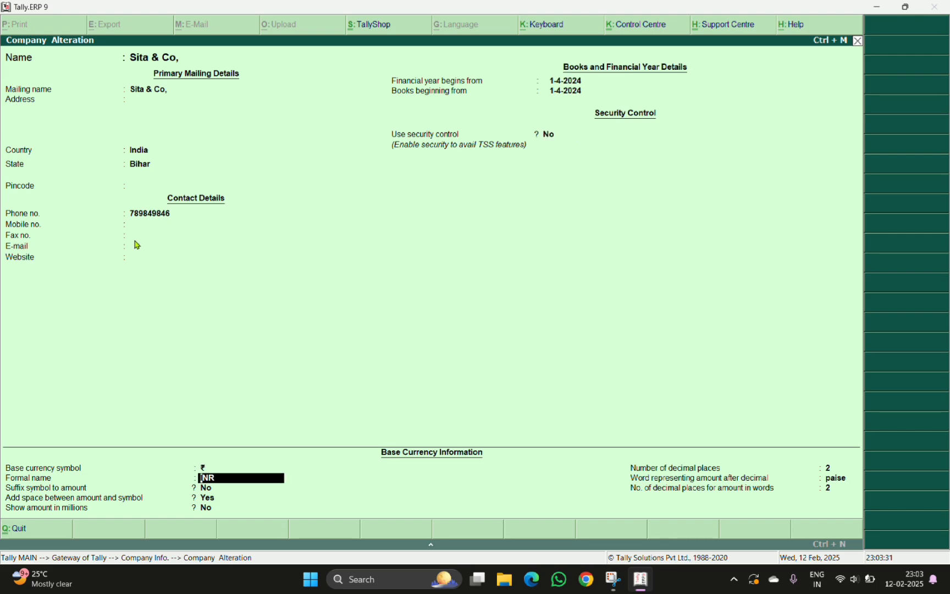
pyautogui.press('Up')
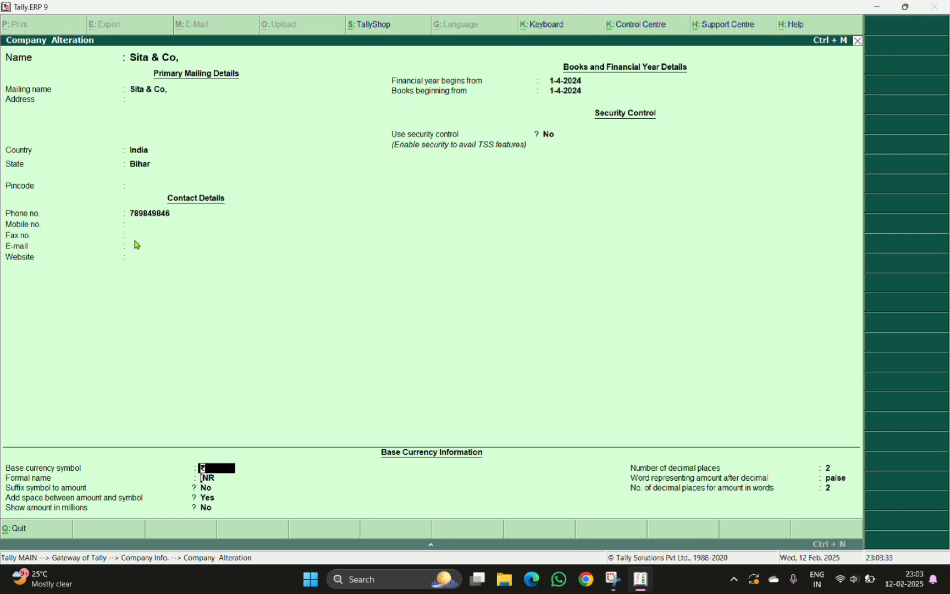
pyautogui.press('Down')
pyautogui.press('Down')
pyautogui.press('Down')
pyautogui.press('Down')
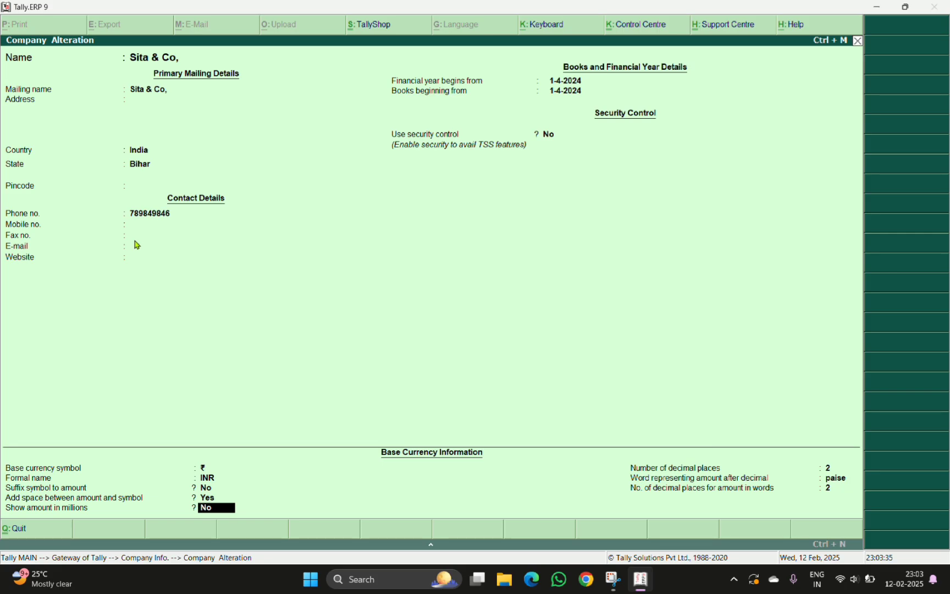
pyautogui.press('Up')
pyautogui.press('Up')
pyautogui.press('Up')
pyautogui.press('Up')
pyautogui.press('Up')
pyautogui.press('Up')
pyautogui.press('Up')
pyautogui.press('Up')
pyautogui.press('Up')
pyautogui.press('Up')
pyautogui.press('Up')
pyautogui.press('Up')
pyautogui.press('Up')
pyautogui.press('Up')
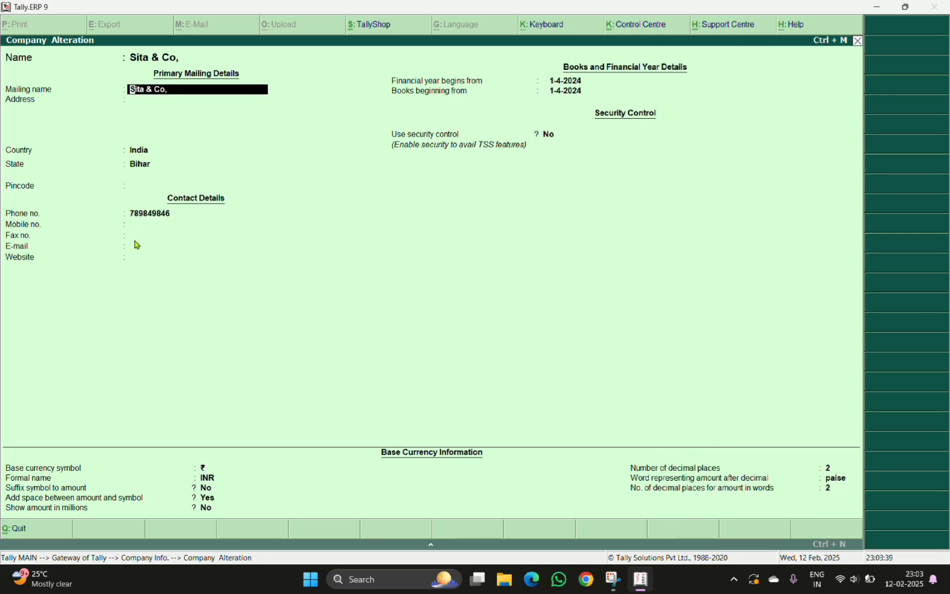
pyautogui.press('Down')
pyautogui.press('Down')
pyautogui.press('Down')
pyautogui.press('Down')
pyautogui.press('Down')
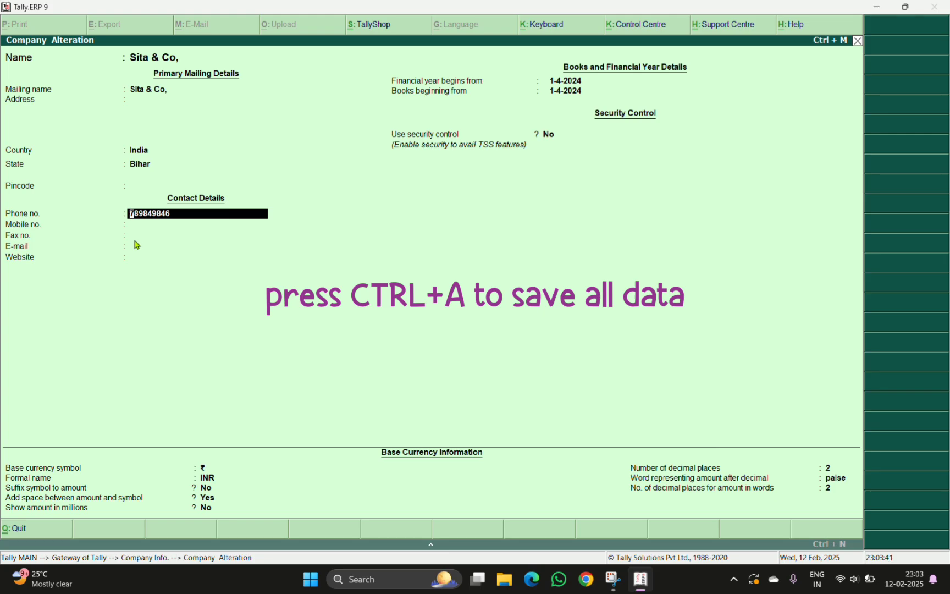
pyautogui.press('Down')
pyautogui.press('Down')
pyautogui.press('Down')
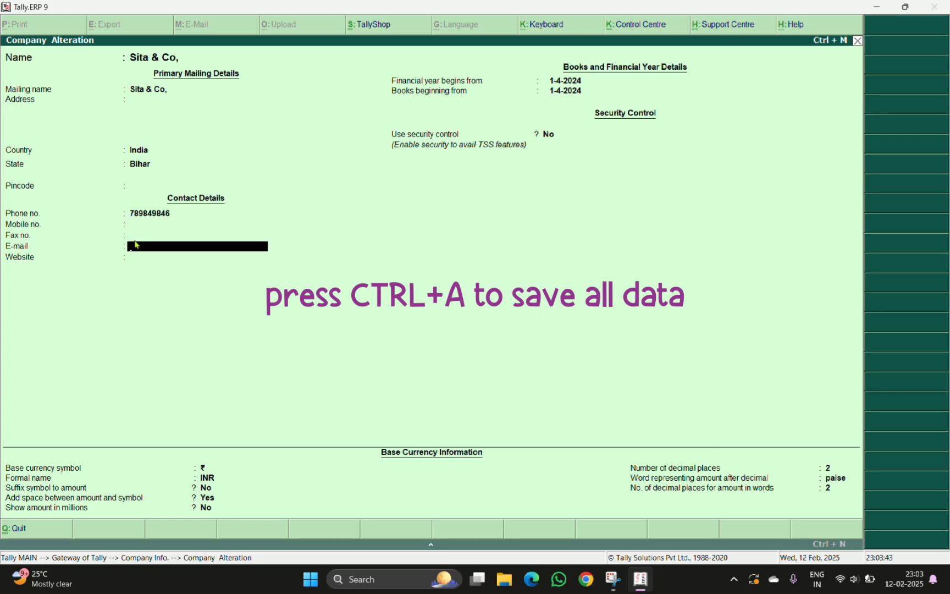
pyautogui.hotkey('ctrl', 'a')
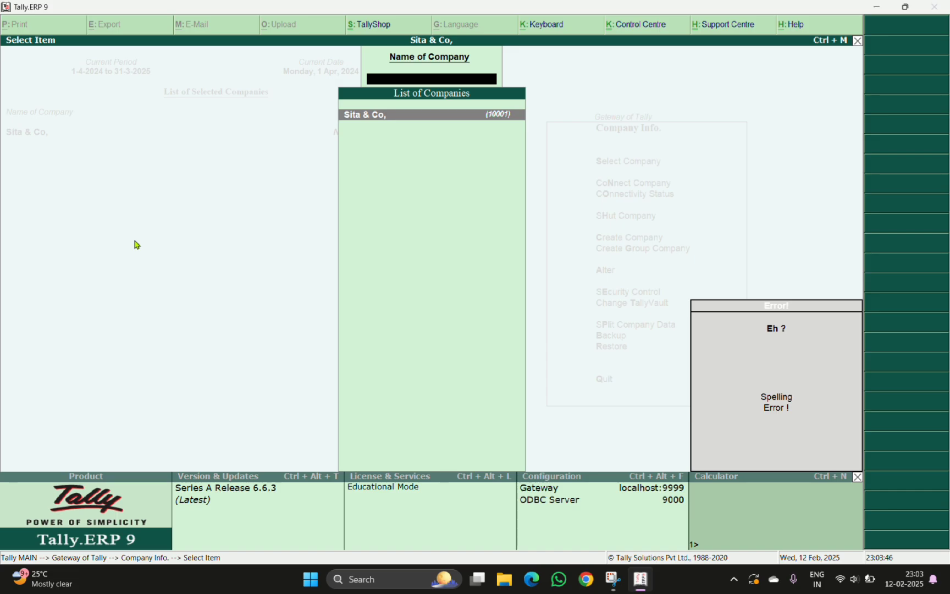
# Open the Sita & Co, company for alteration and delete it, confirming the deletion
pyautogui.press('Escape')
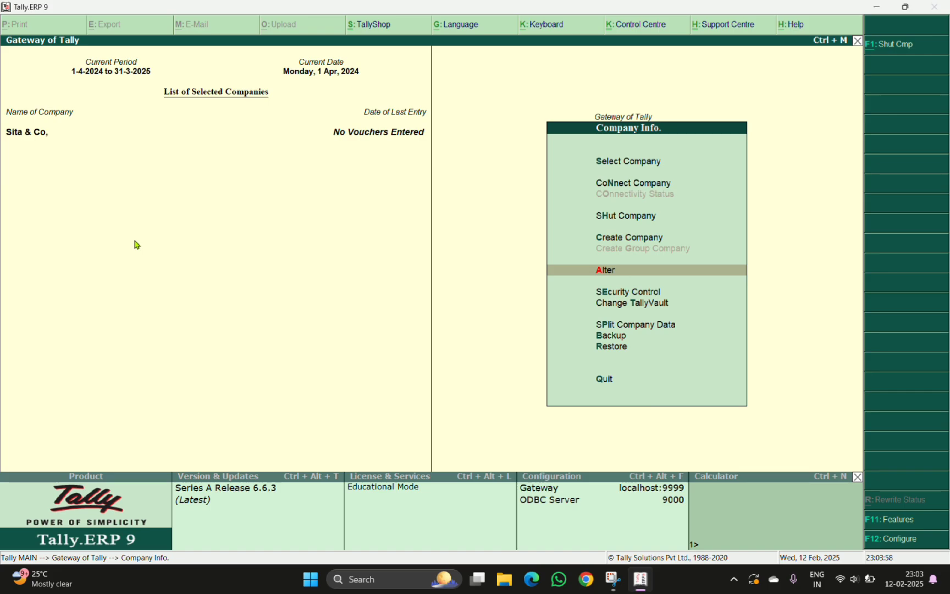
pyautogui.press('Return')
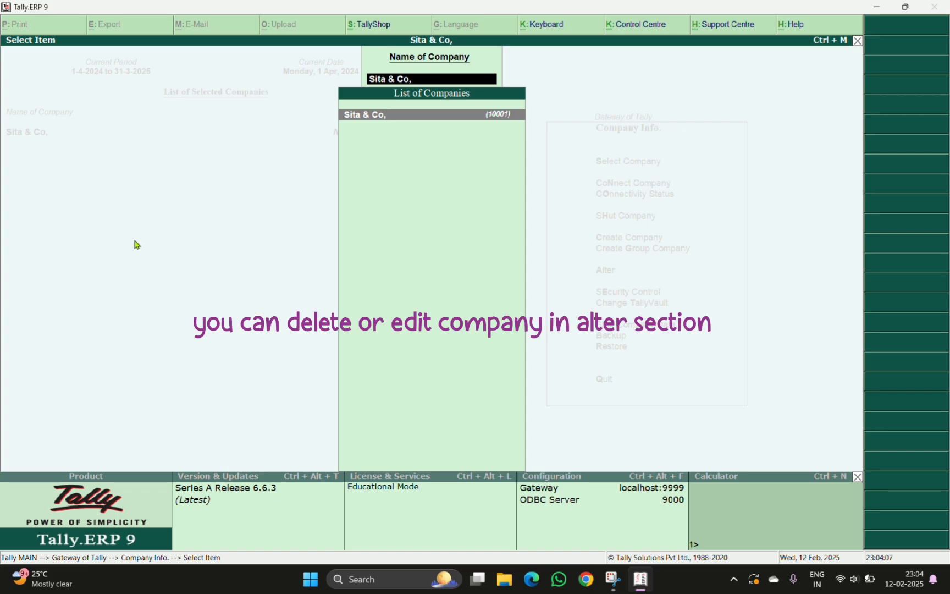
pyautogui.press('Return')
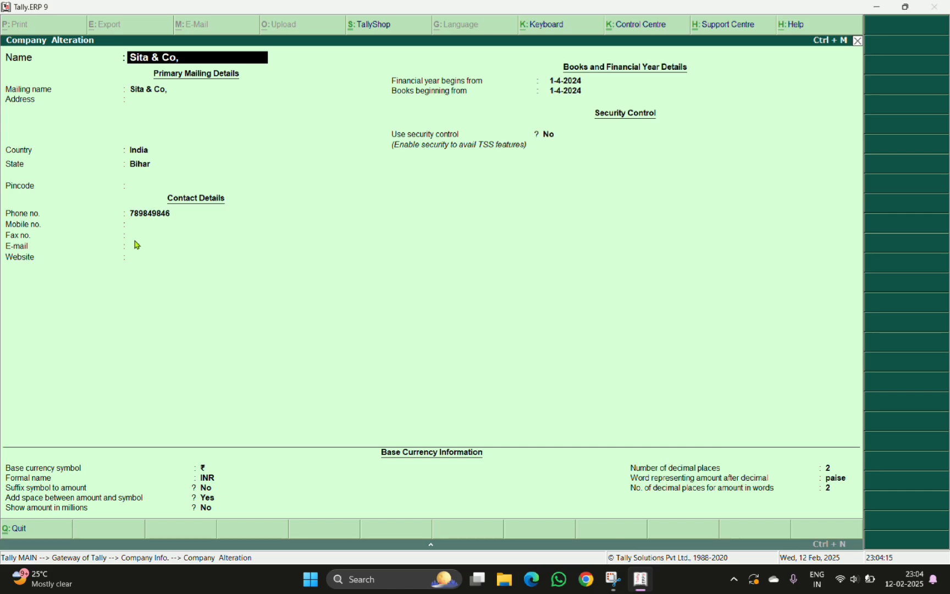
pyautogui.hotkey('alt', 'd')
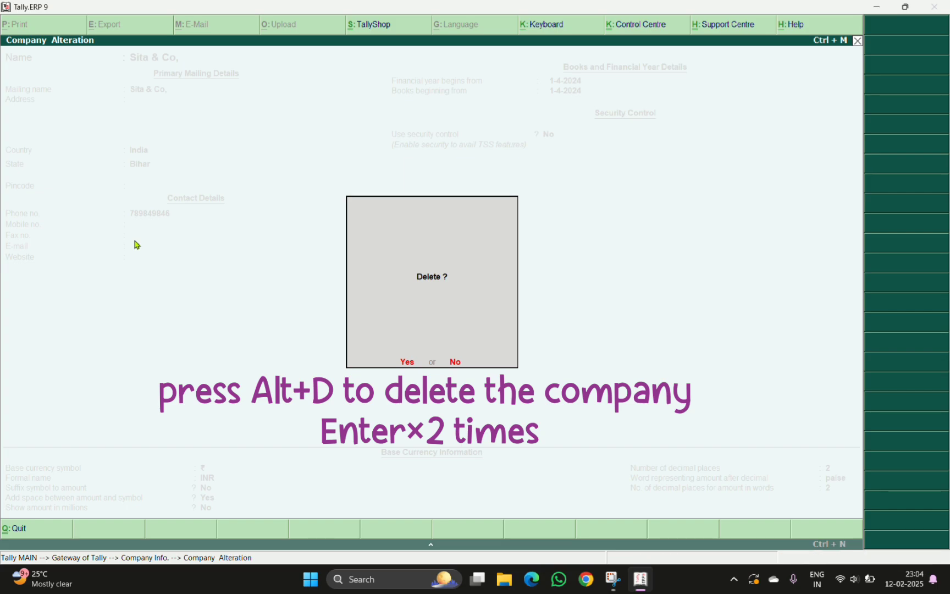
pyautogui.press('Return')
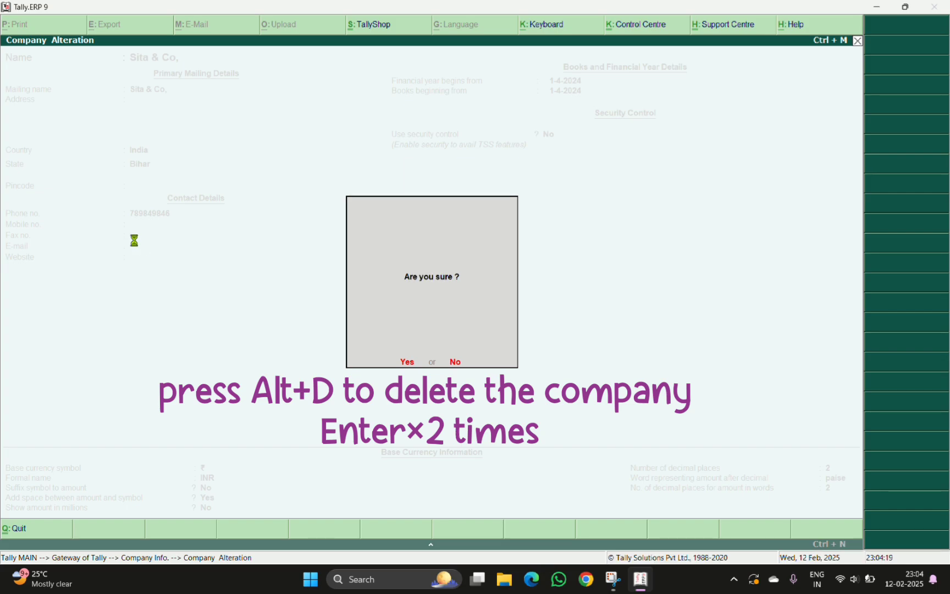
pyautogui.press('Return')
pyautogui.press('Return')
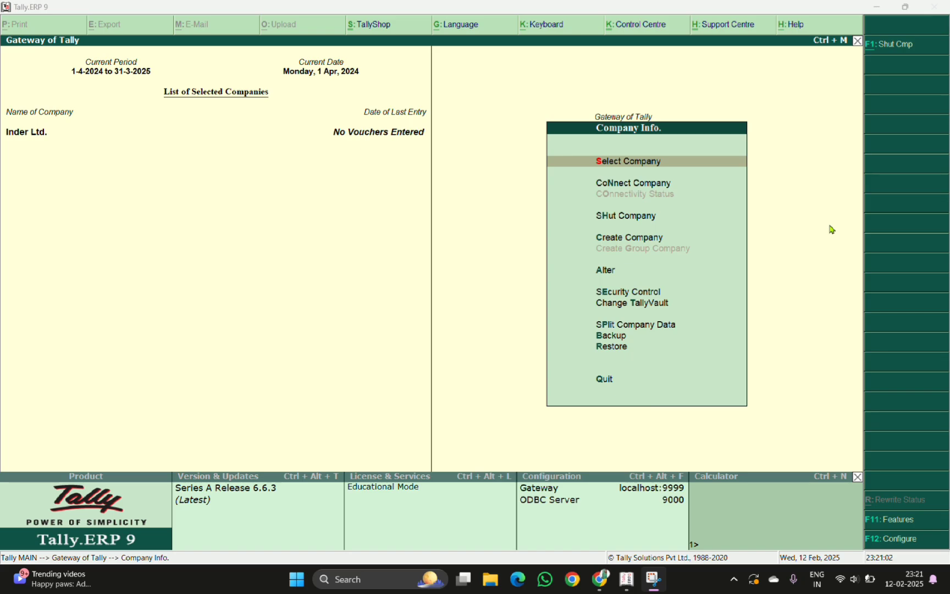
# Leave the company menu and quit Tally.ERP 9
pyautogui.click(832, 230)
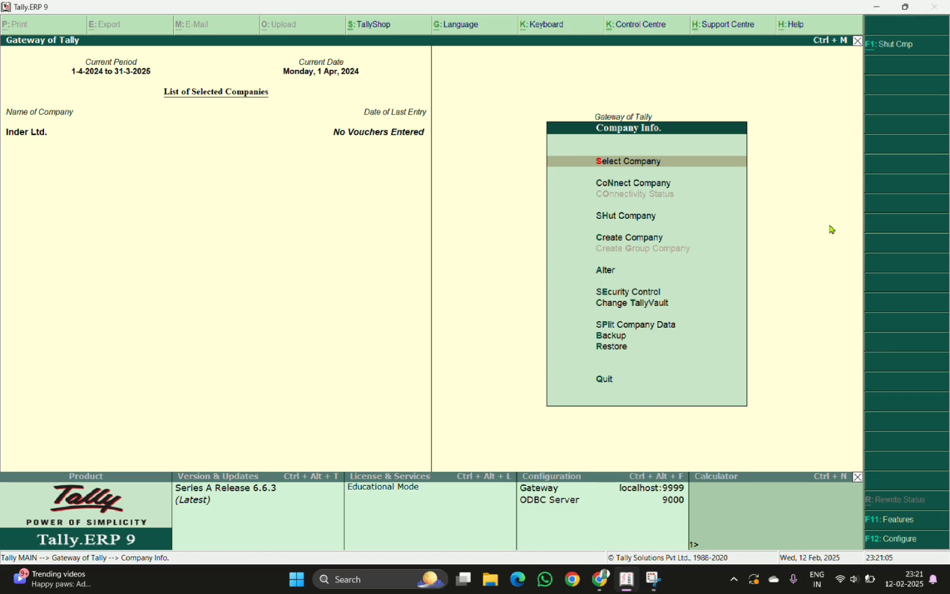
pyautogui.press('Escape')
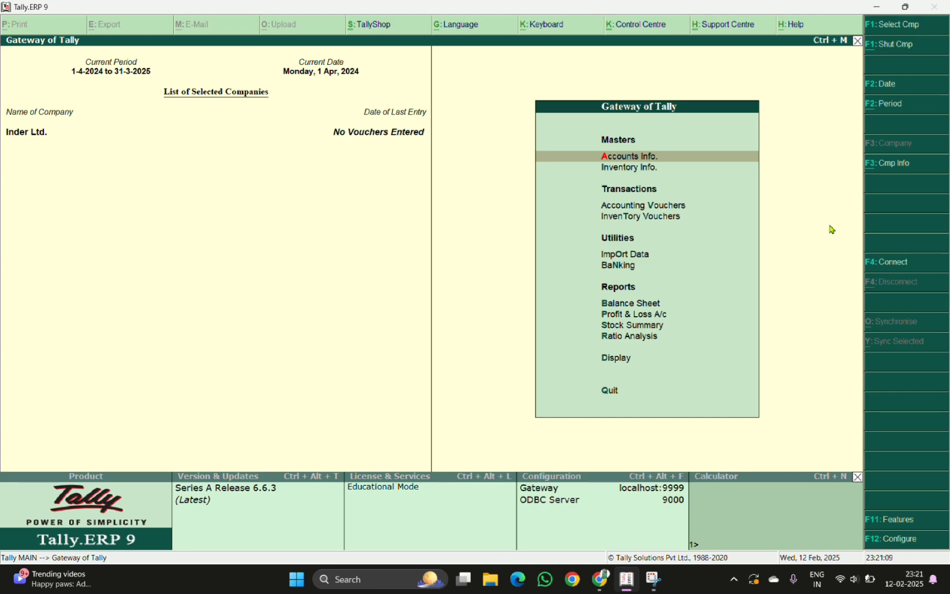
pyautogui.press('Escape')
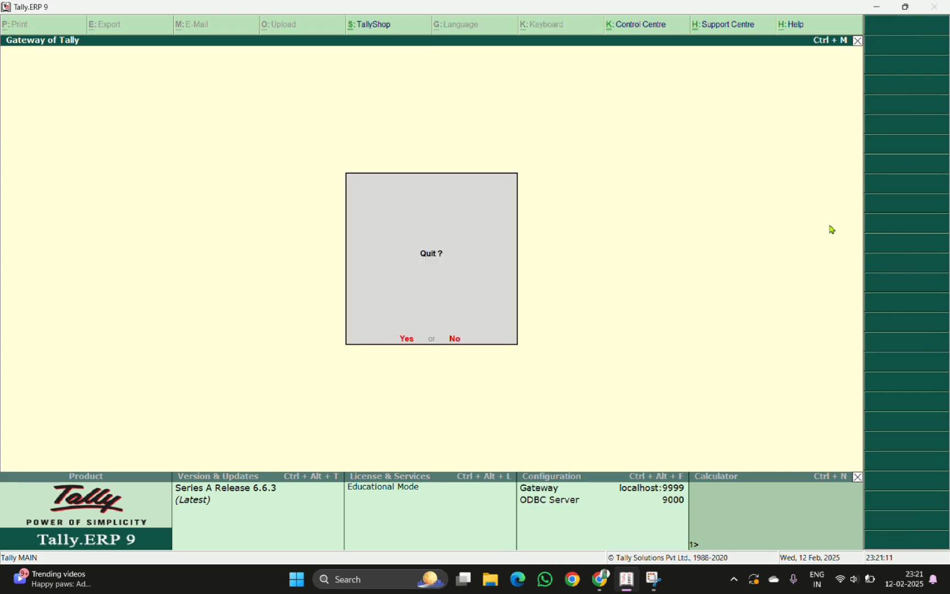
pyautogui.press('Return')
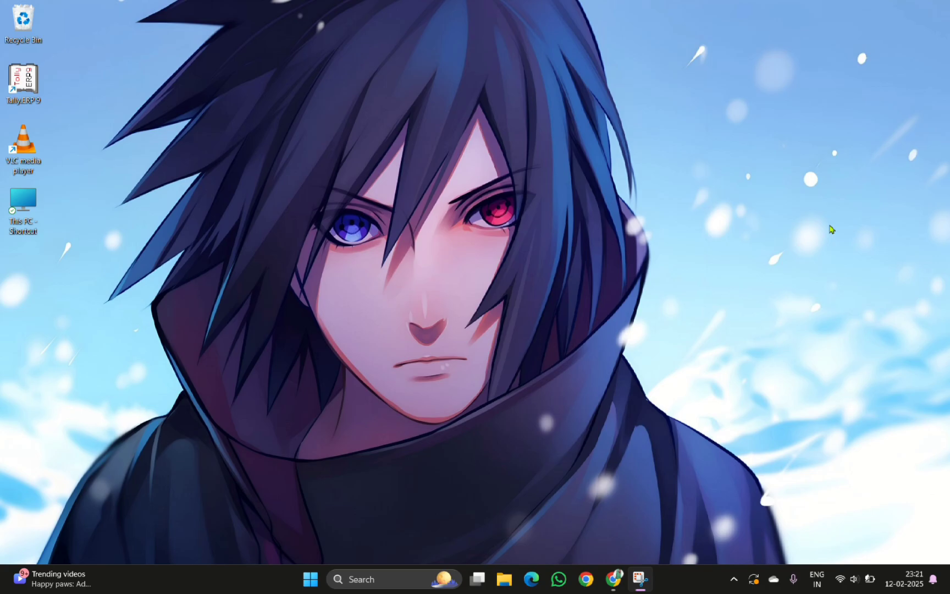